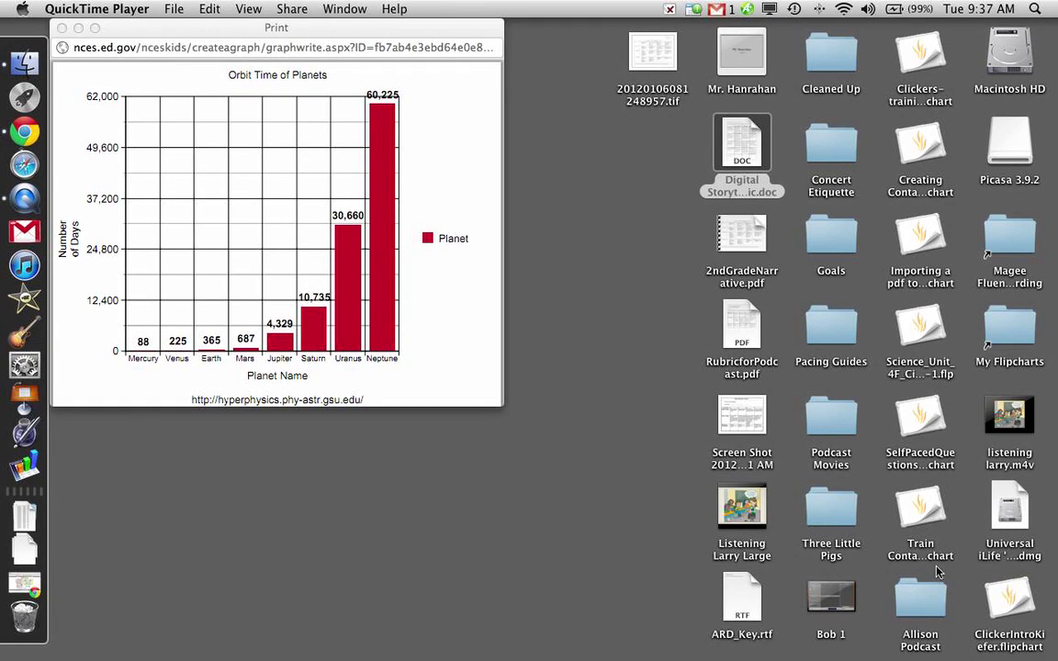
# Launch the Create A Graph site in Chrome from its Dock shortcut.
pyautogui.click(24, 582)
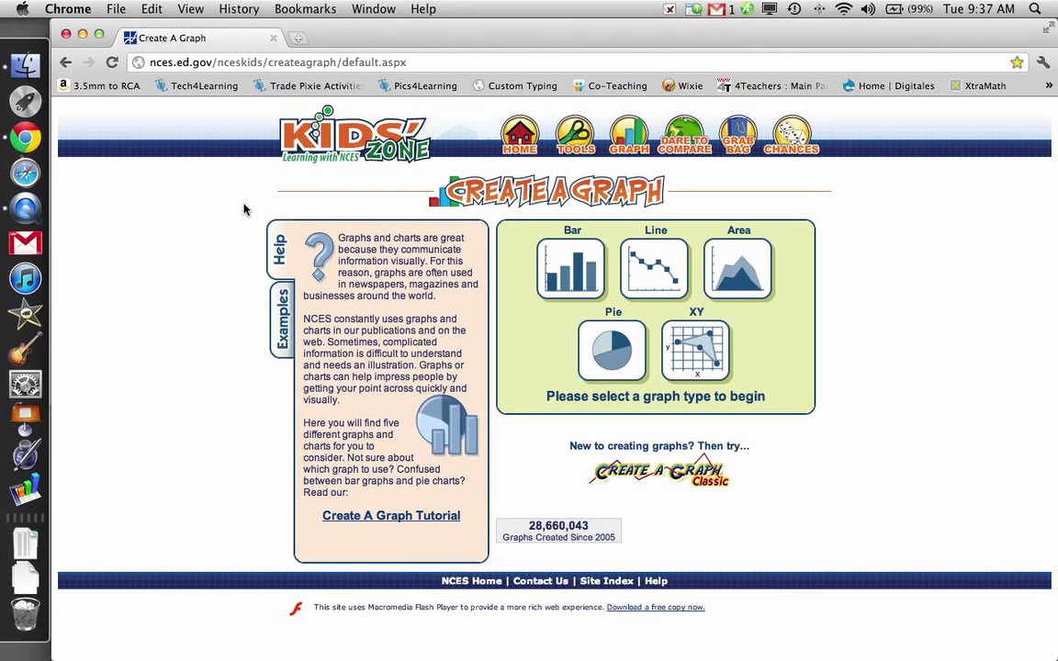
# Pick Bar as the graph type to reach its design settings.
pyautogui.click(565, 287)
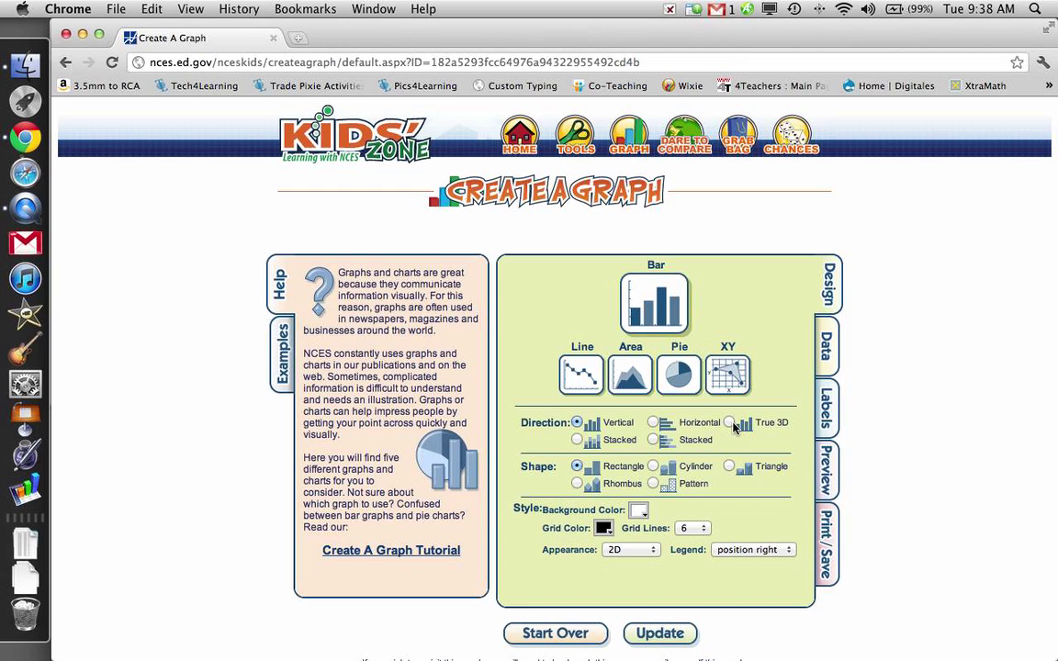
# Keep 2D appearance, choose 8 grid lines, and keep the legend on the right.
pyautogui.click(633, 549)
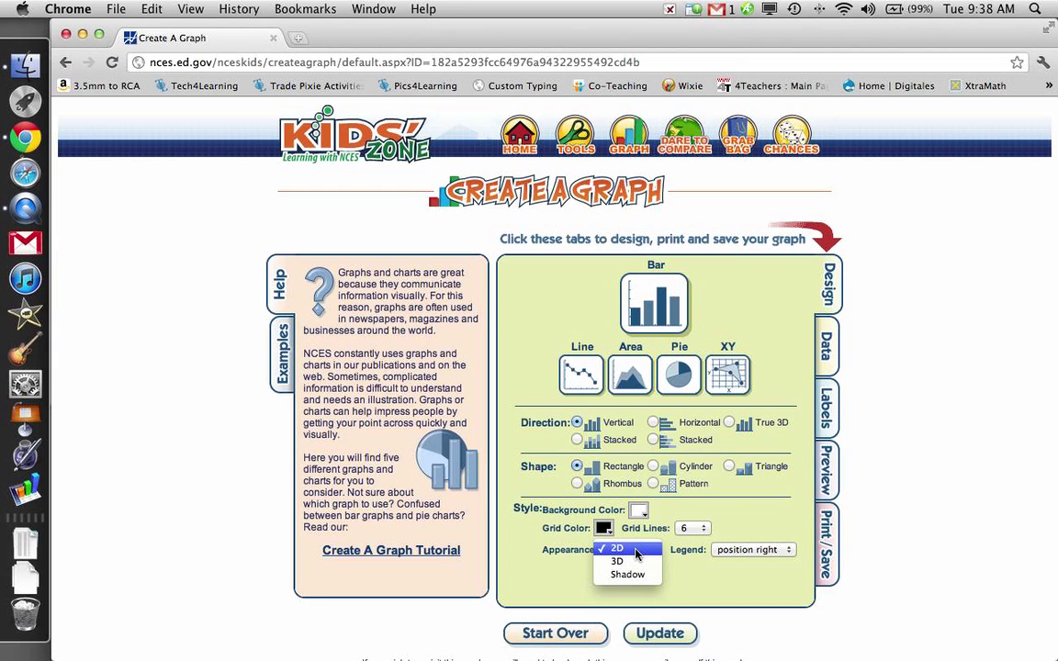
pyautogui.click(634, 549)
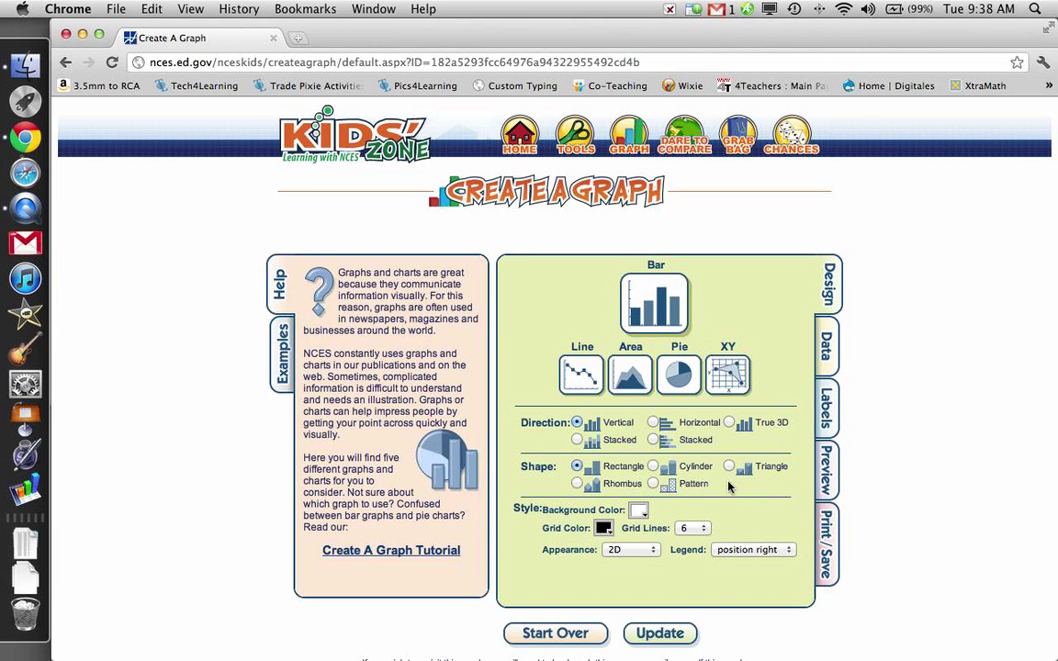
pyautogui.click(700, 531)
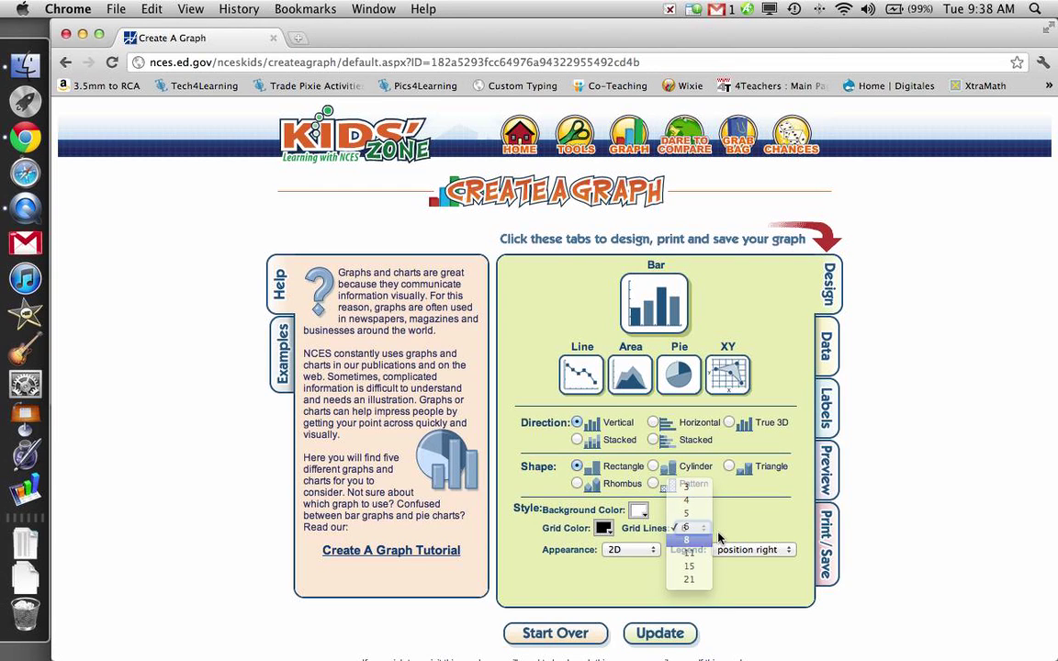
pyautogui.click(687, 540)
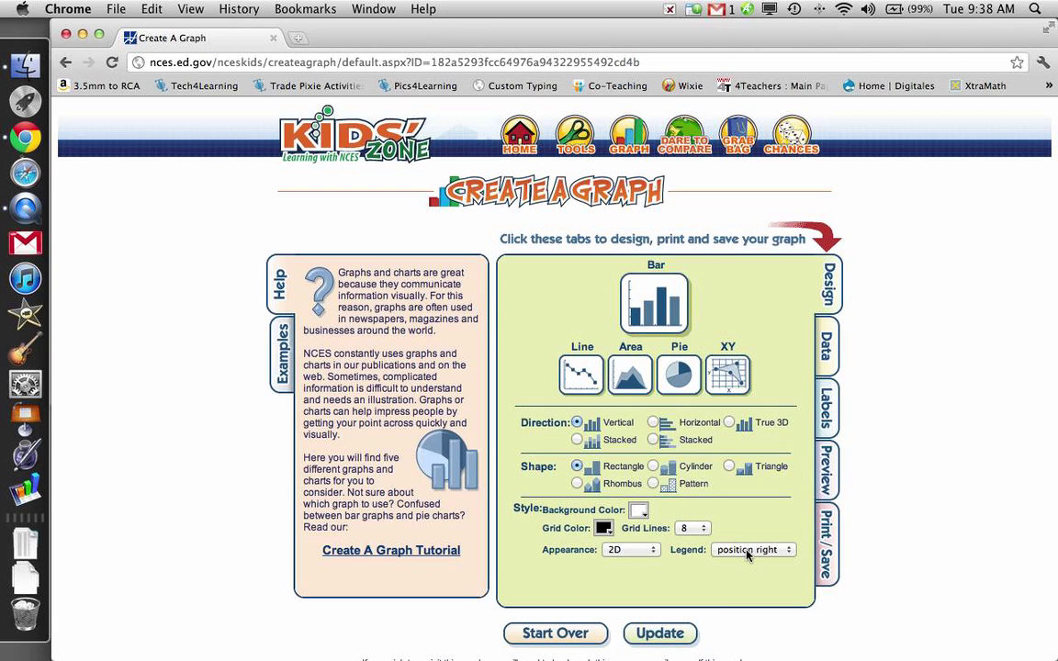
pyautogui.click(747, 550)
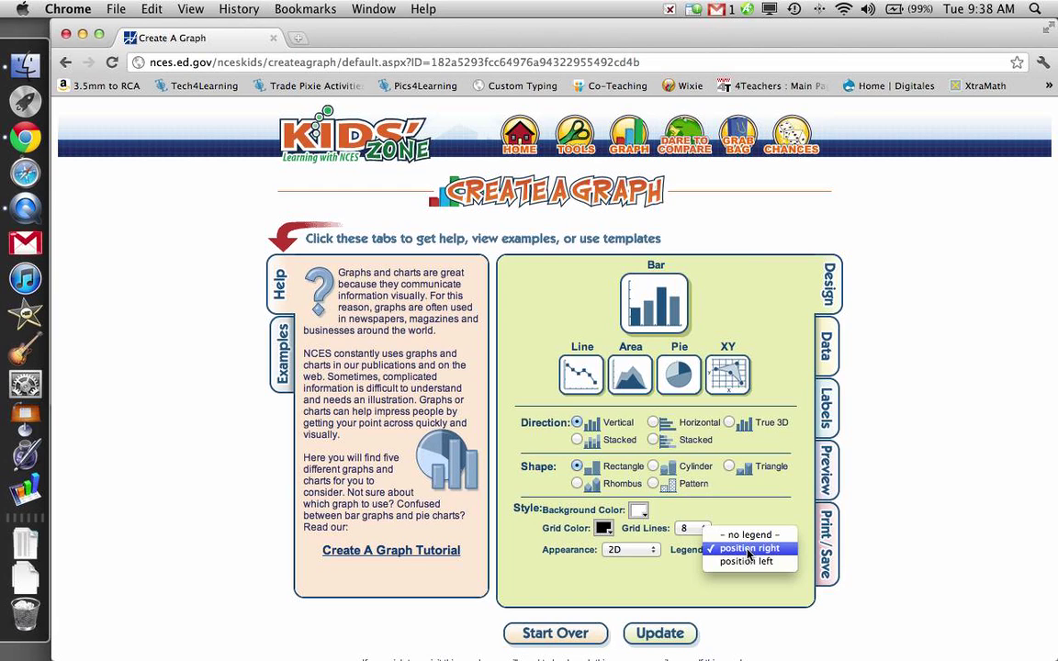
pyautogui.click(747, 550)
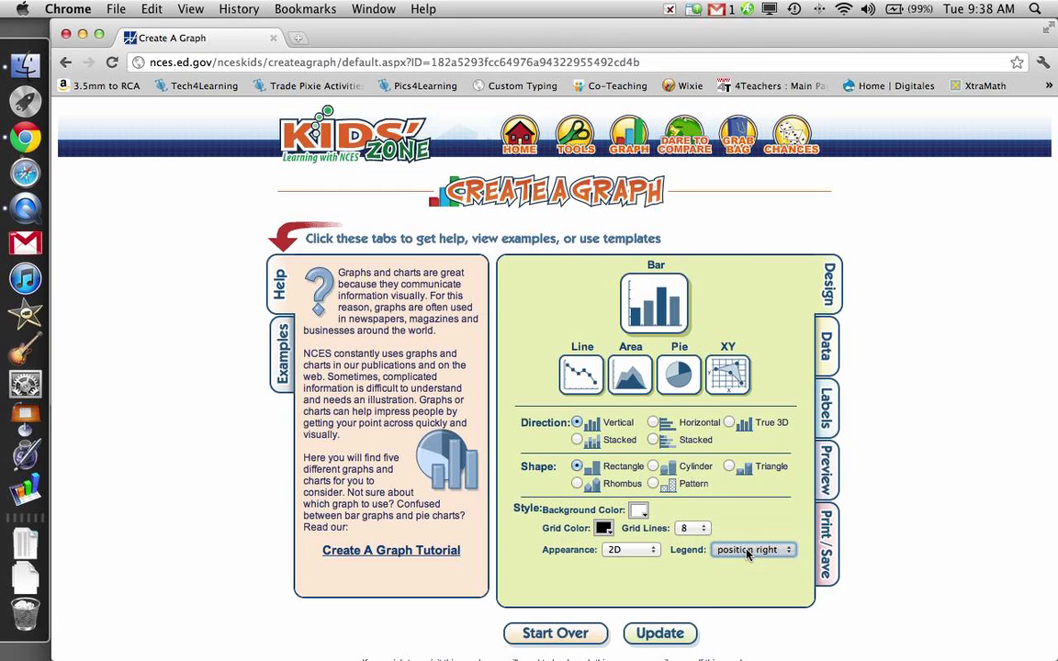
# Title the graph 'Orbit Time of Planets' in the Data form.
pyautogui.click(829, 362)
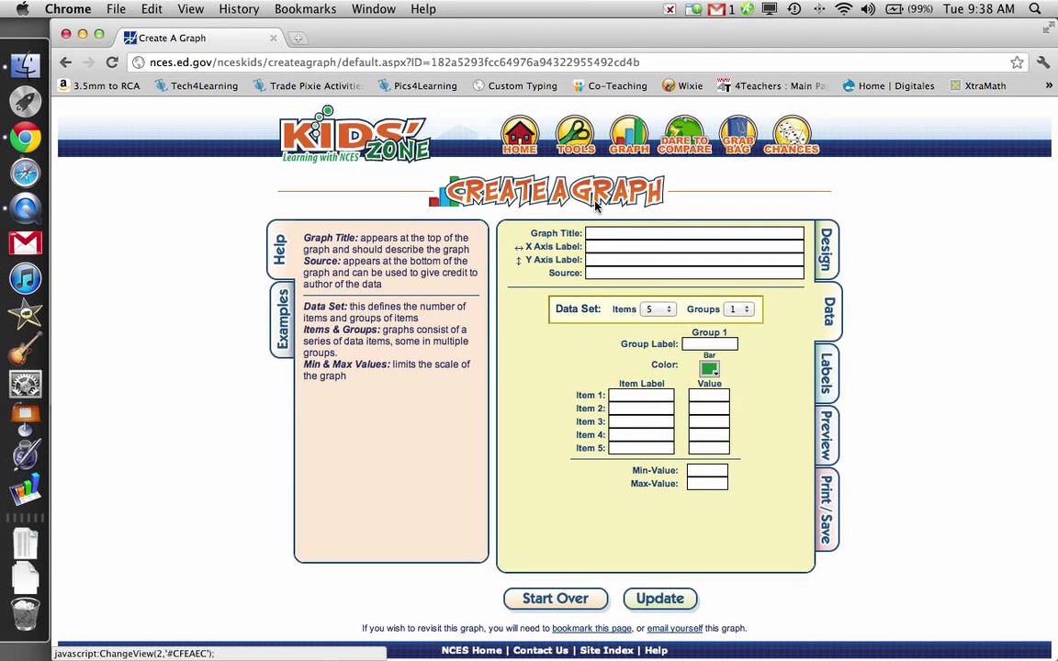
pyautogui.click(614, 233)
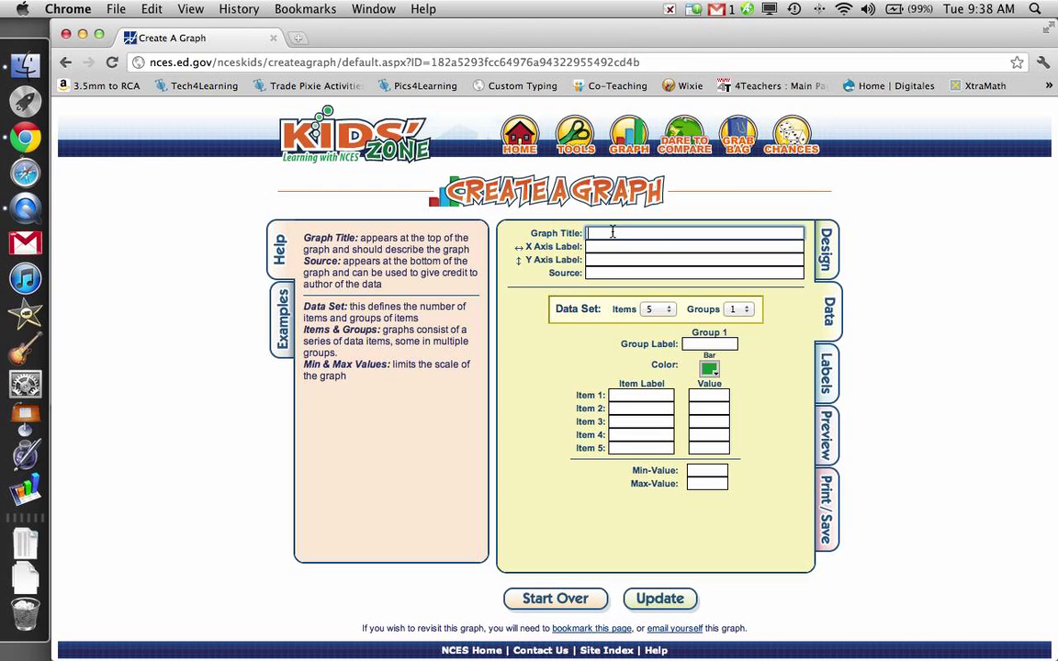
pyautogui.write('Orb')
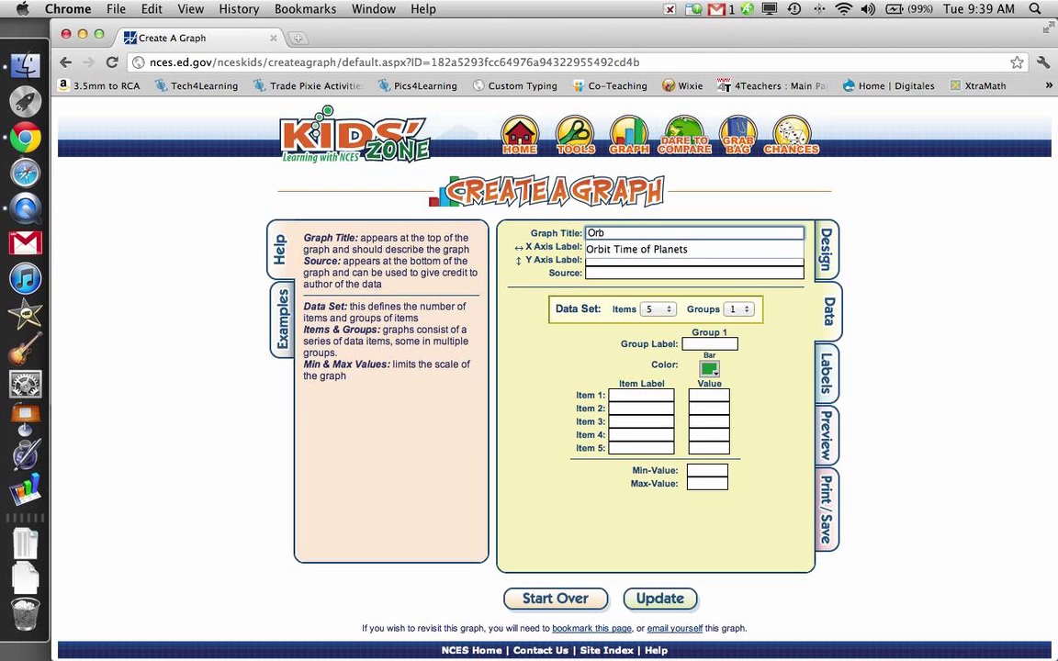
pyautogui.press('Down')
pyautogui.press('Tab')
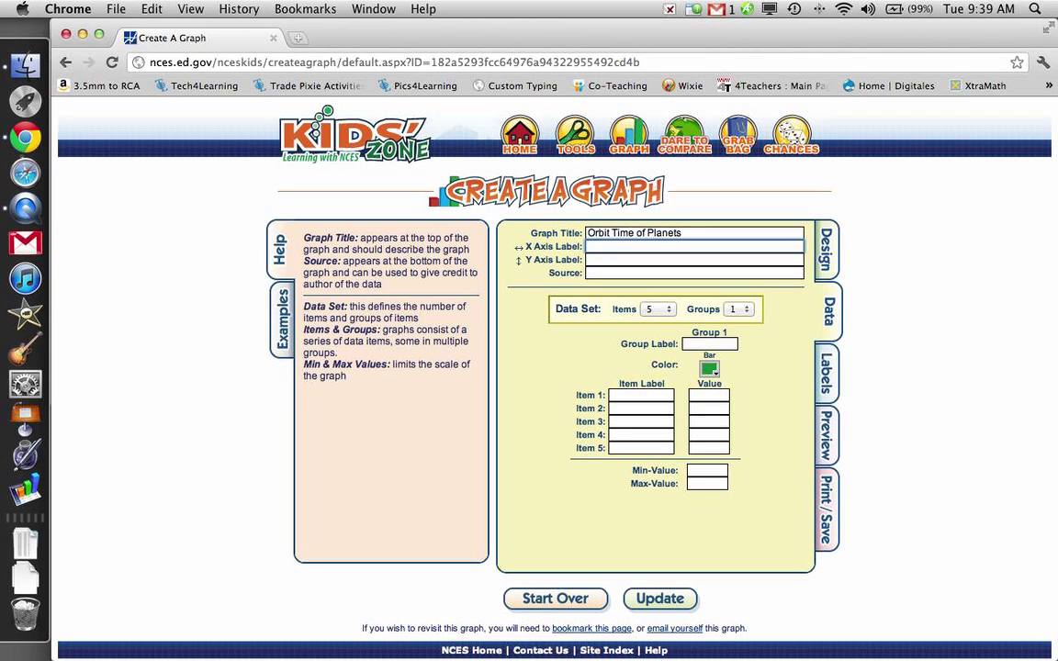
# Label the x-axis 'Planet Name' and the y-axis 'Number of Days to Orbit Sun', leaving Source blank.
pyautogui.write('Pl')
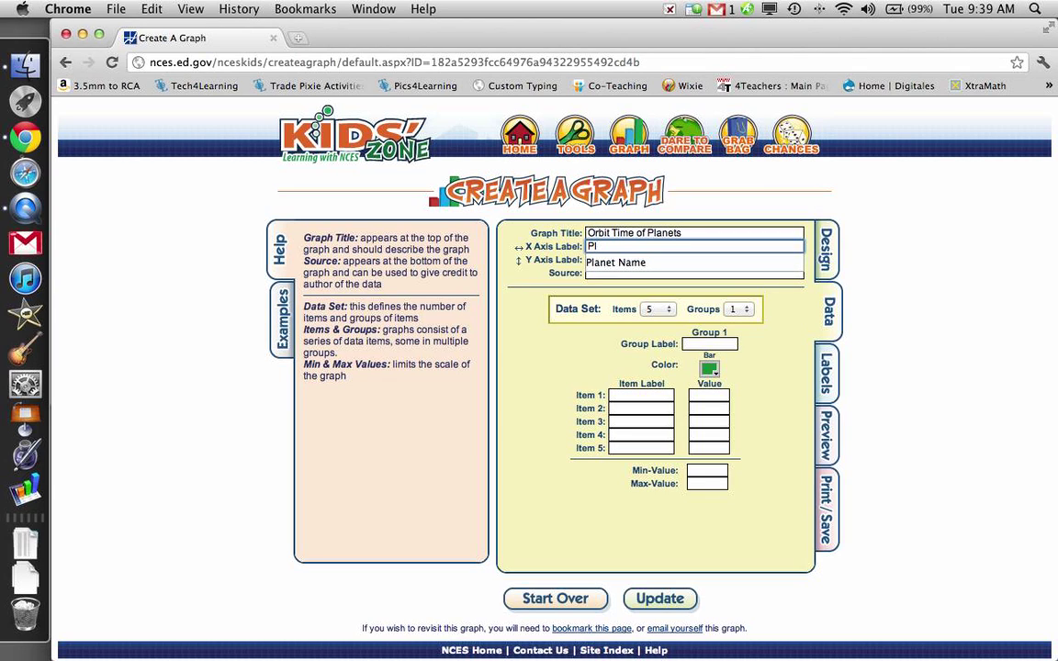
pyautogui.press('Down')
pyautogui.press('Tab')
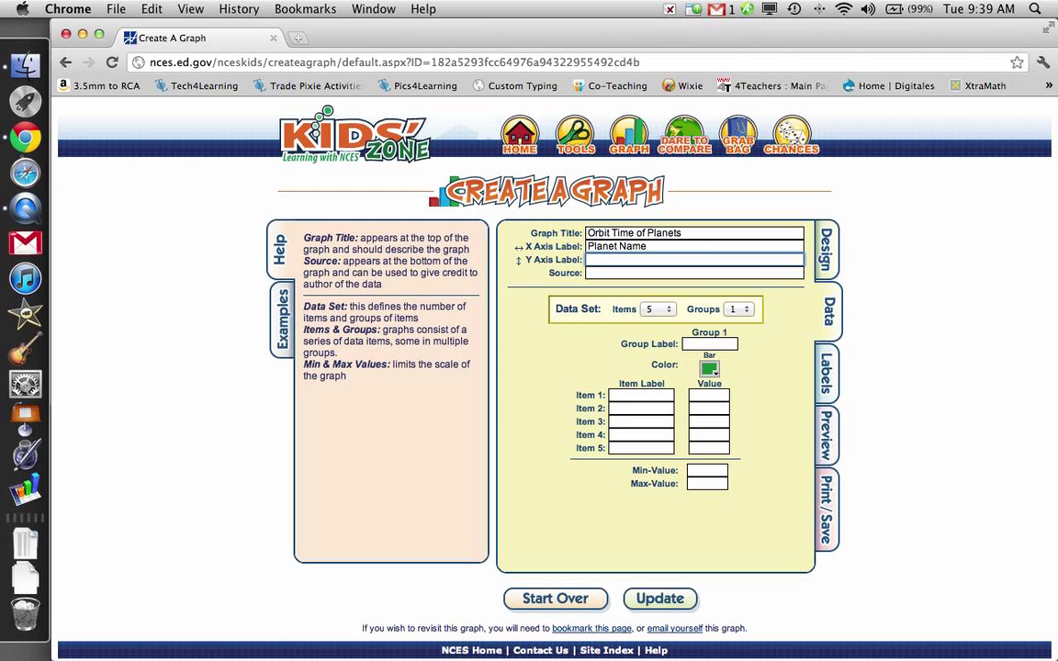
pyautogui.write('N')
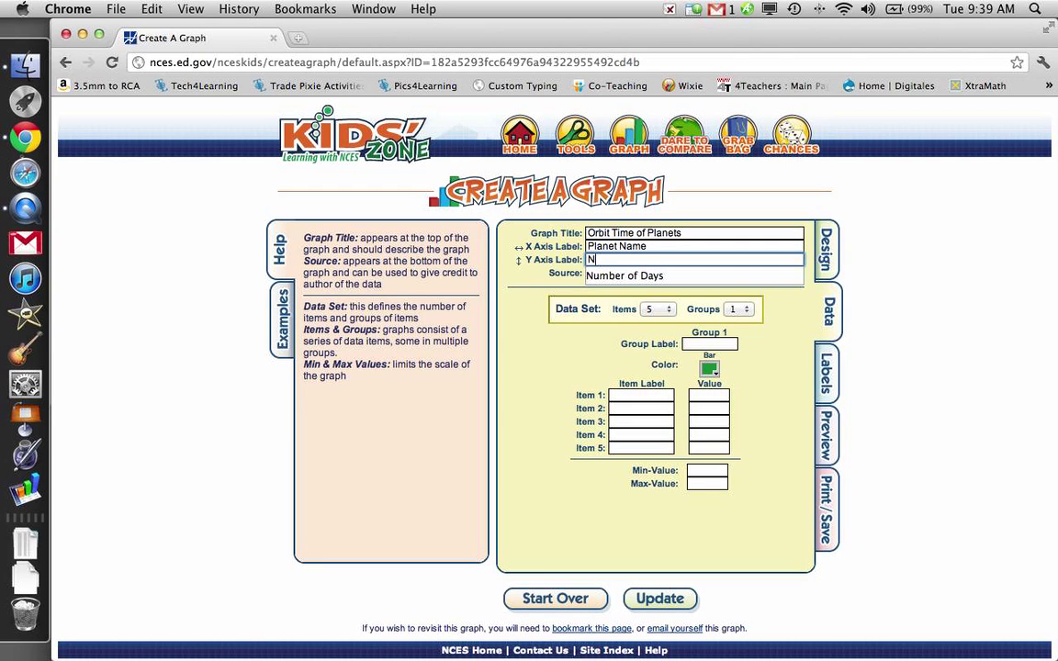
pyautogui.press('Down')
pyautogui.press('Tab')
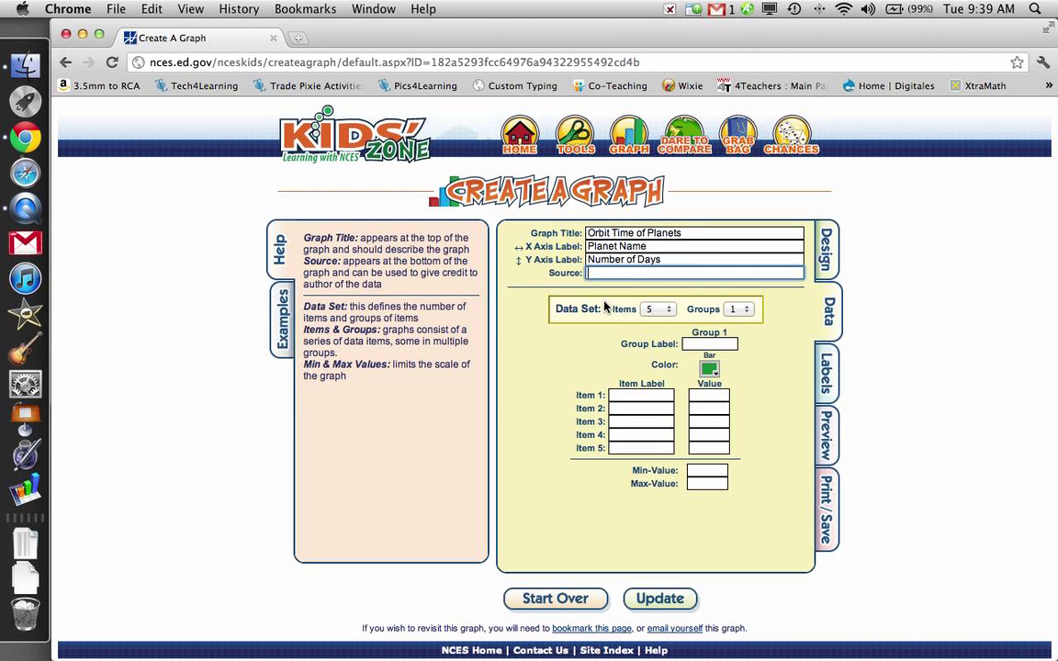
pyautogui.click(674, 259)
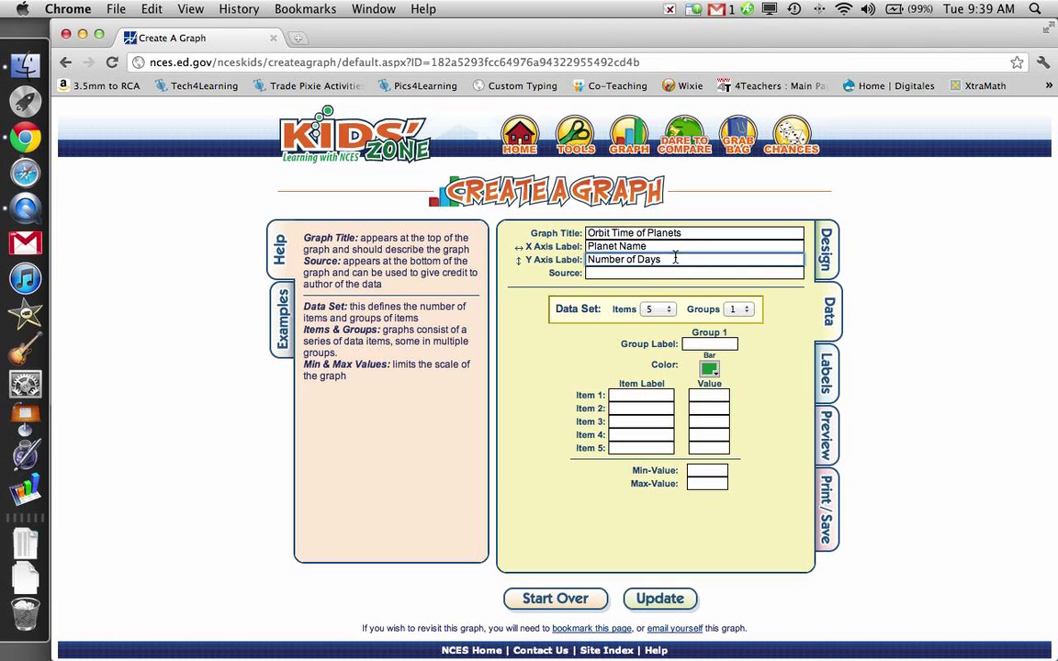
pyautogui.write('to Orbit Sun')
pyautogui.press('Tab')
pyautogui.click(517, 321)
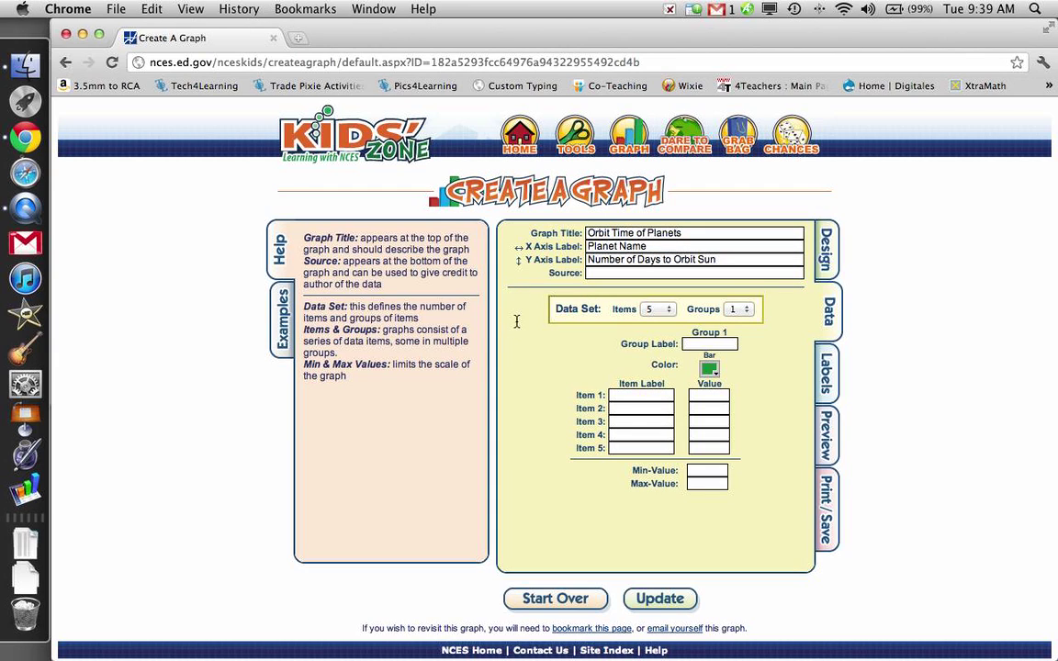
# Set the data set to 8 items and name the group 'Days to Orbit'.
pyautogui.click(666, 310)
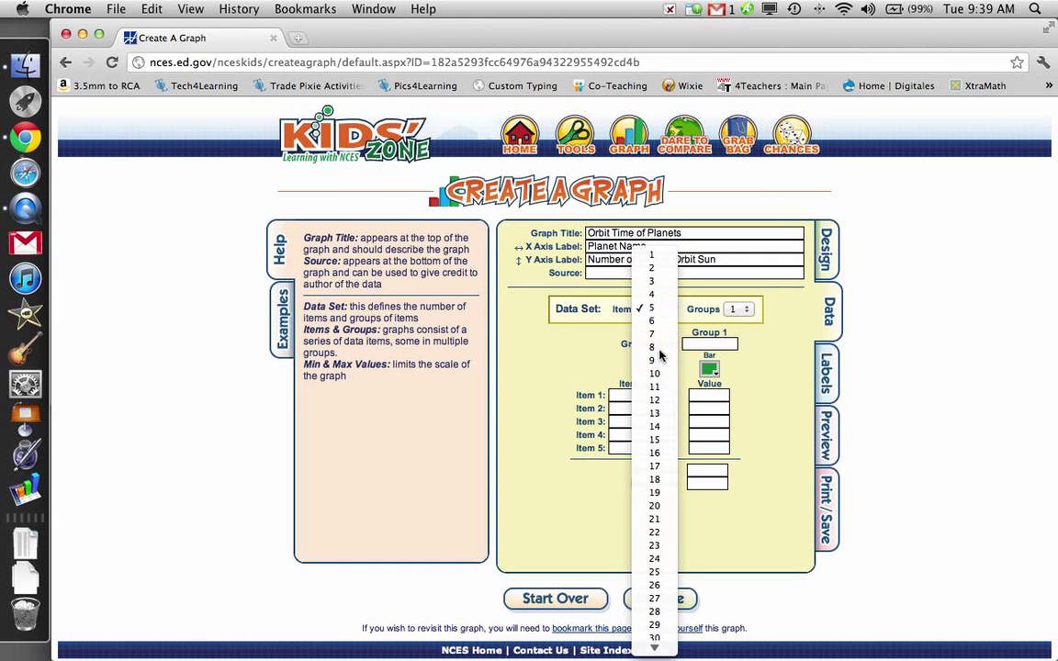
pyautogui.click(661, 347)
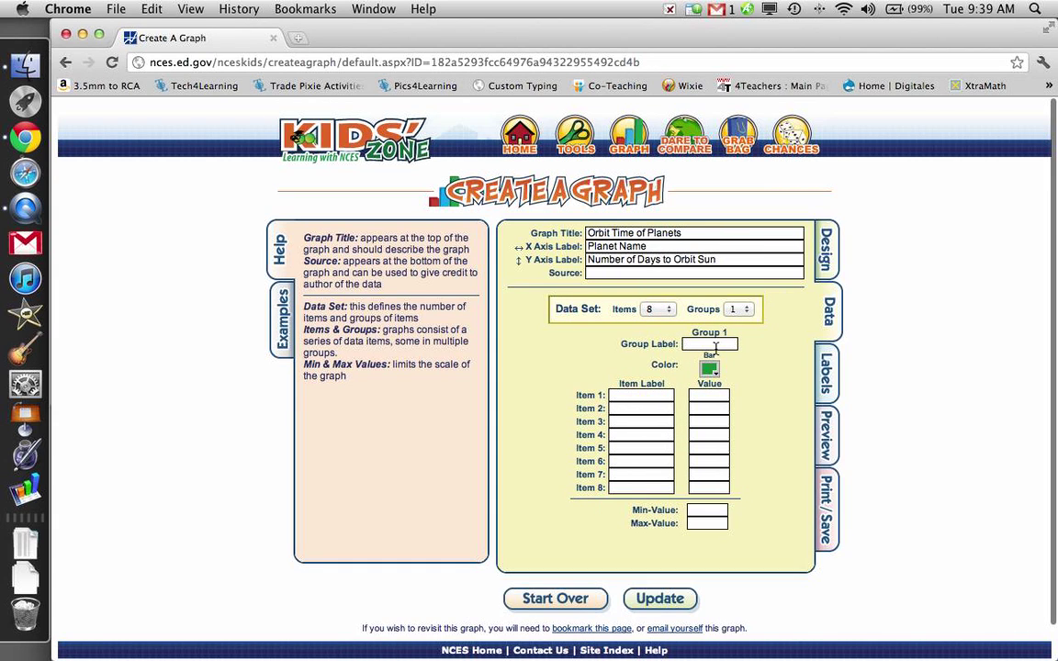
pyautogui.click(695, 345)
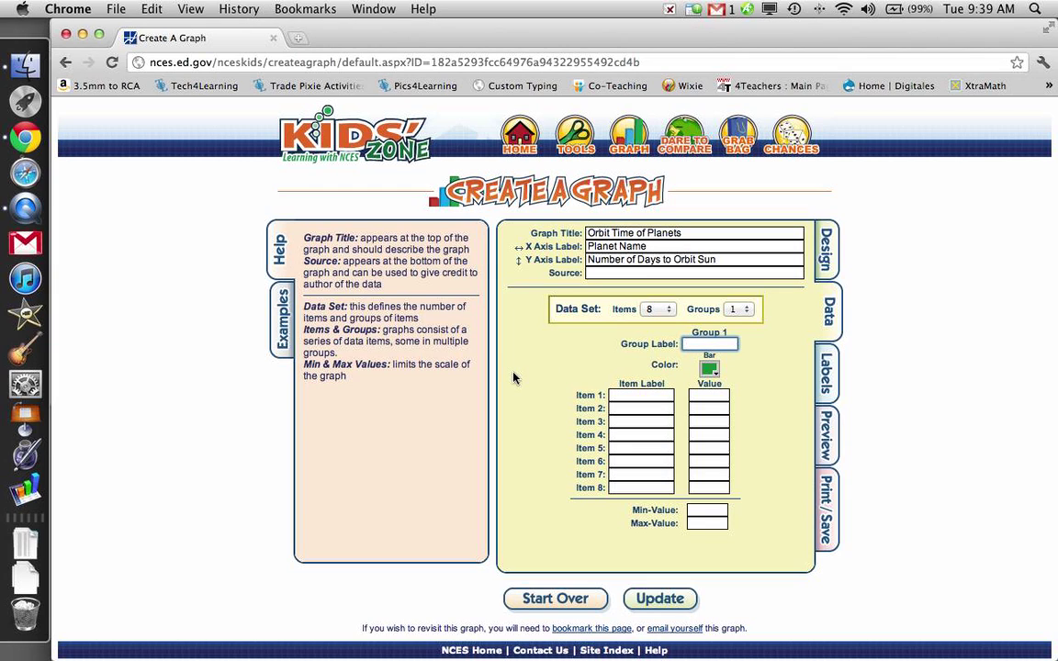
pyautogui.write('Days')
pyautogui.write(' to Orbit')
pyautogui.press('Return')
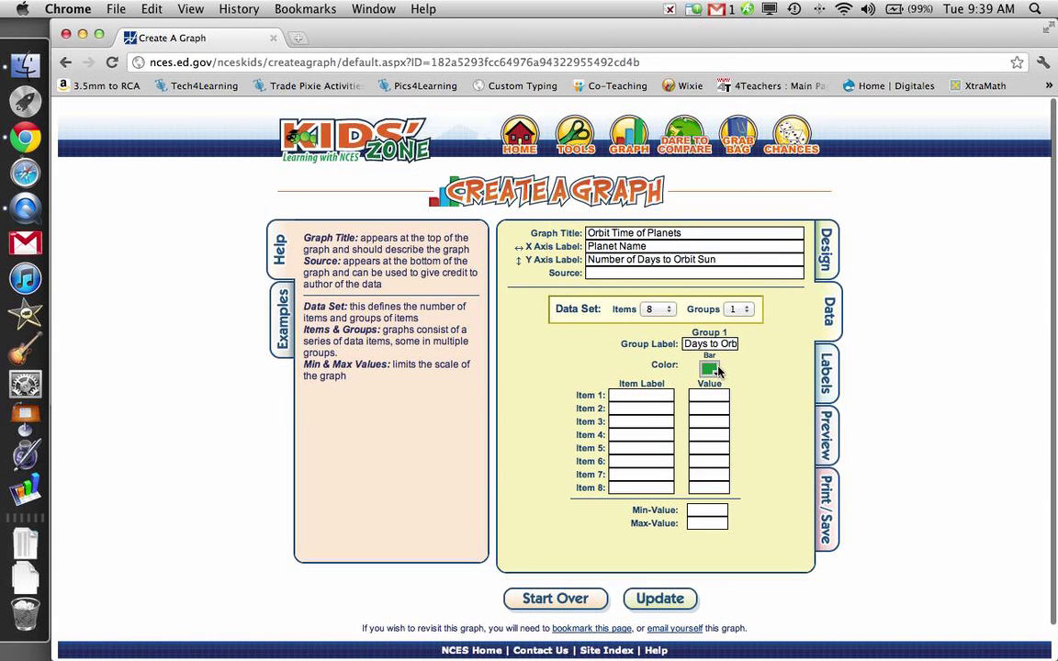
# Label the first items Mercury, Venus, Mars and Earth.
pyautogui.click(645, 407)
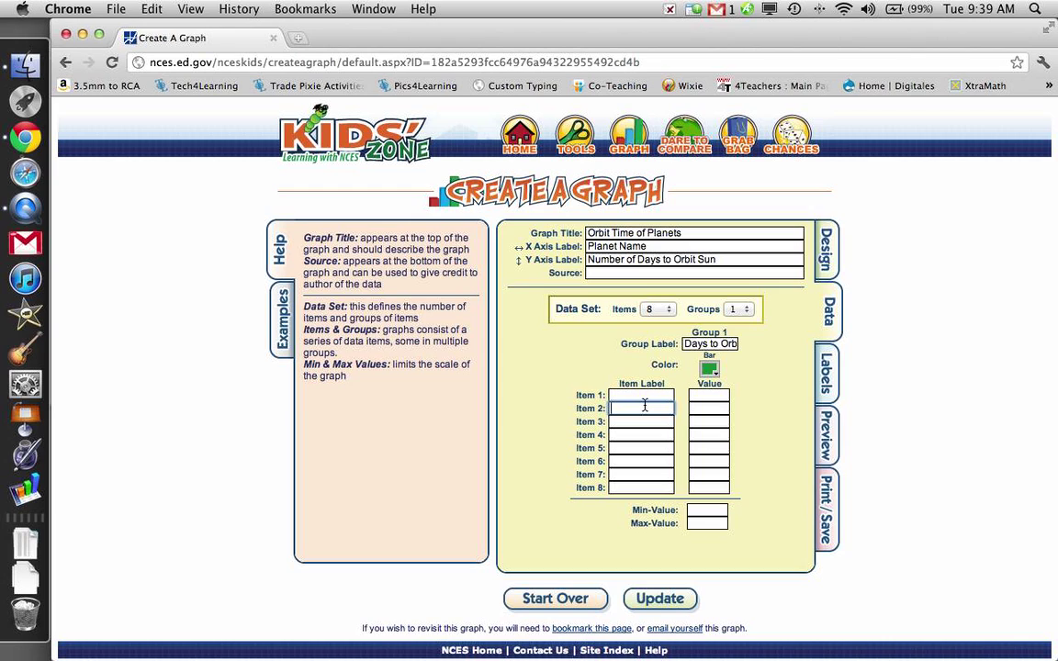
pyautogui.click(643, 395)
pyautogui.write('Merc')
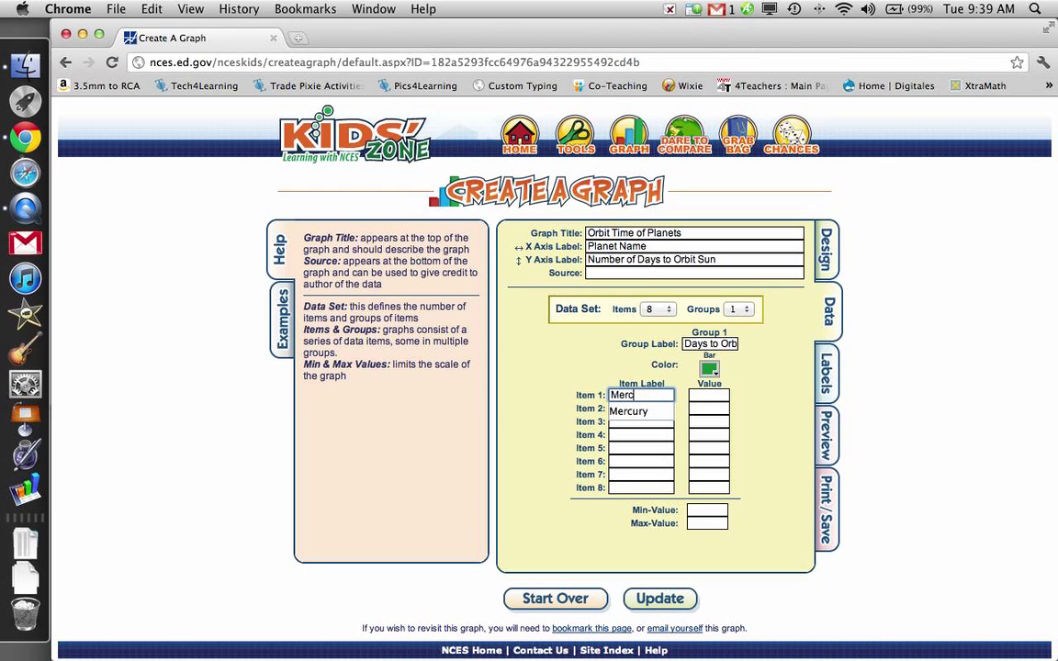
pyautogui.write('ury')
pyautogui.press('Tab')
pyautogui.write('V')
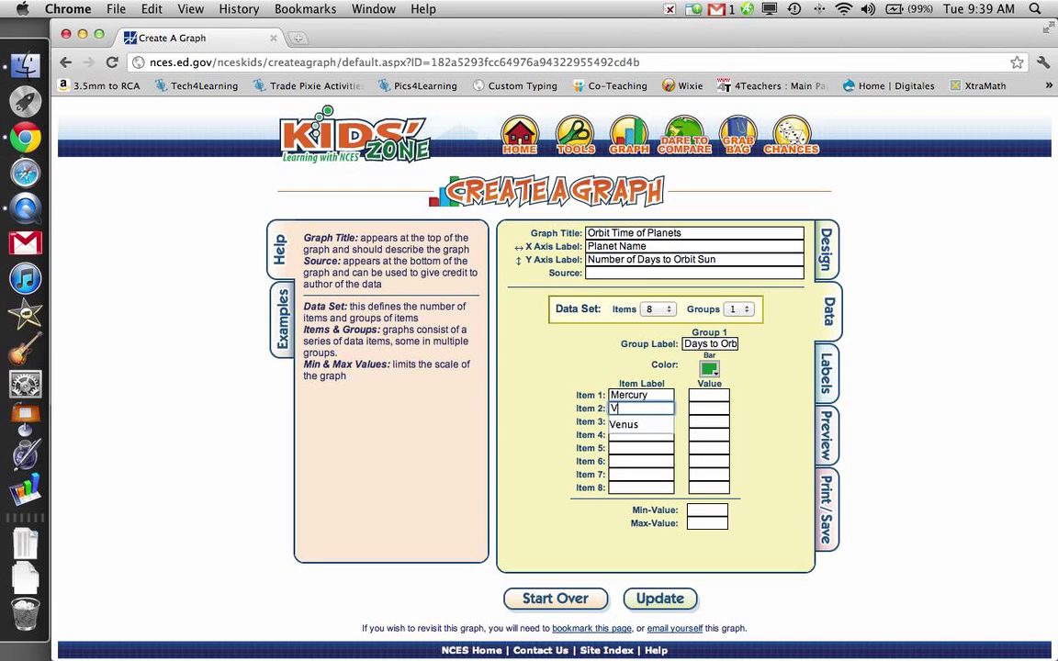
pyautogui.write('enus')
pyautogui.press('Tab')
pyautogui.write('Mars')
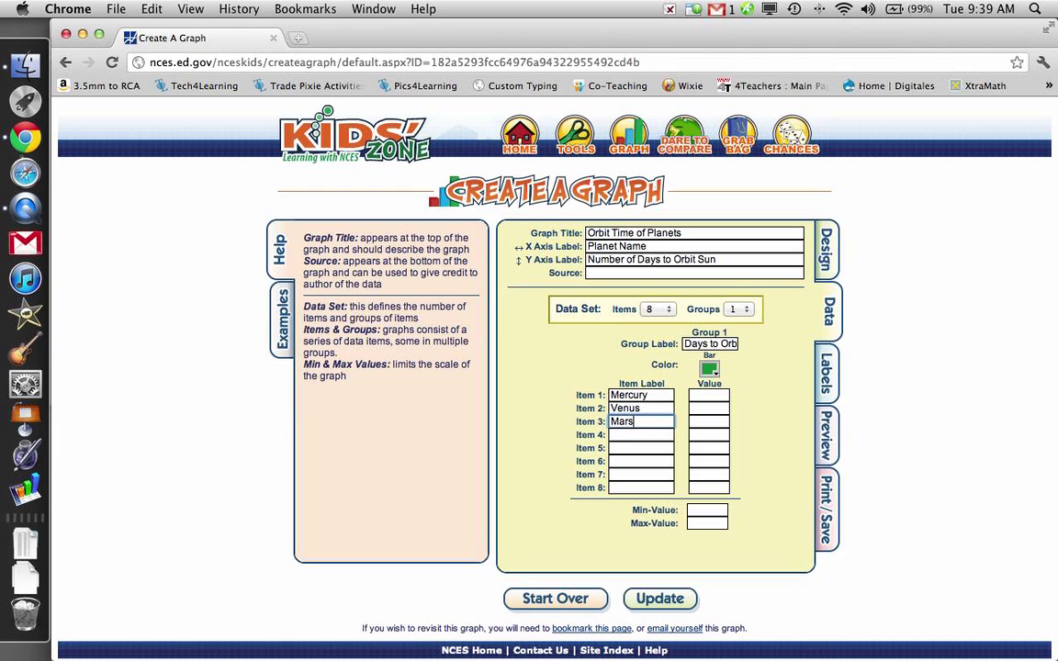
pyautogui.press('Tab')
pyautogui.write('Earth')
pyautogui.press('Tab')
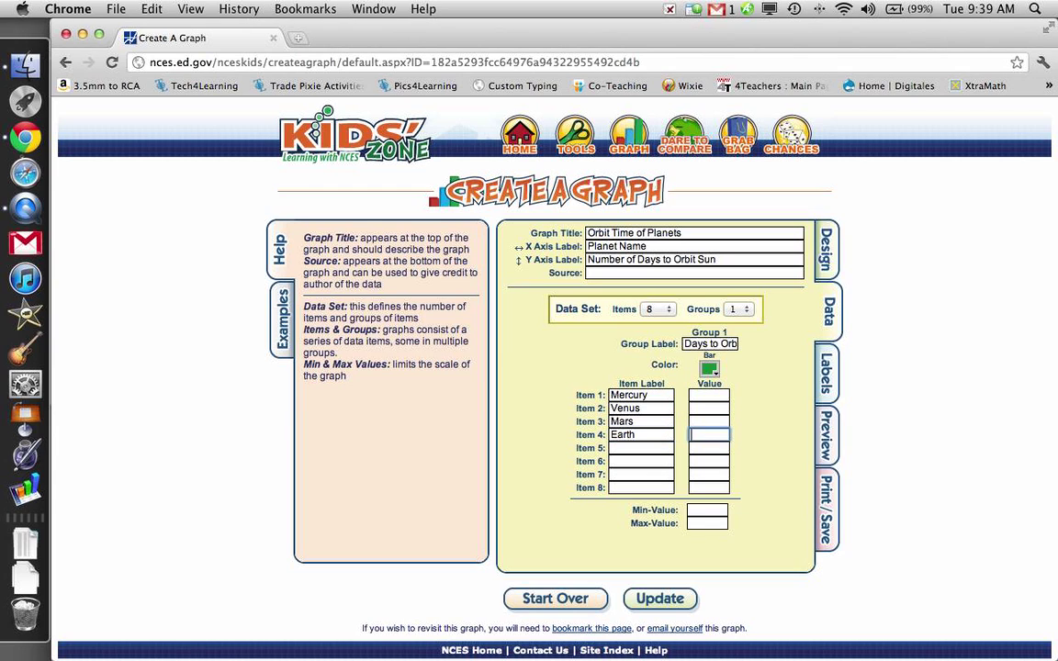
# Label items 5–8 Jupiter, Saturn, Uranus and Neptune.
pyautogui.press('Tab')
pyautogui.write('Jupiter')
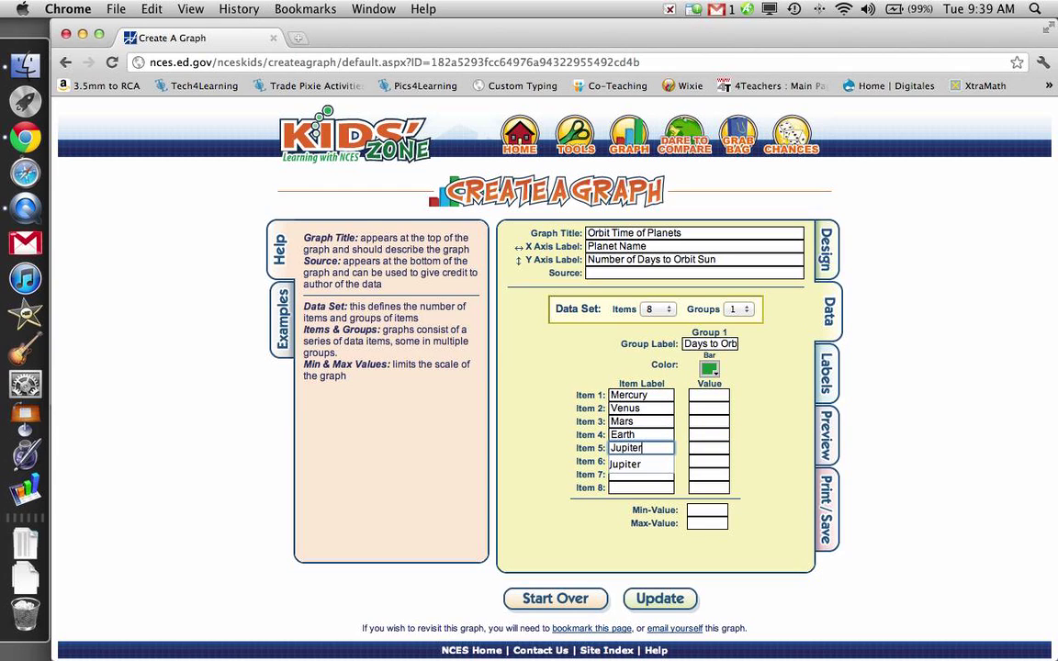
pyautogui.press('Tab')
pyautogui.press('Tab')
pyautogui.write('Sat')
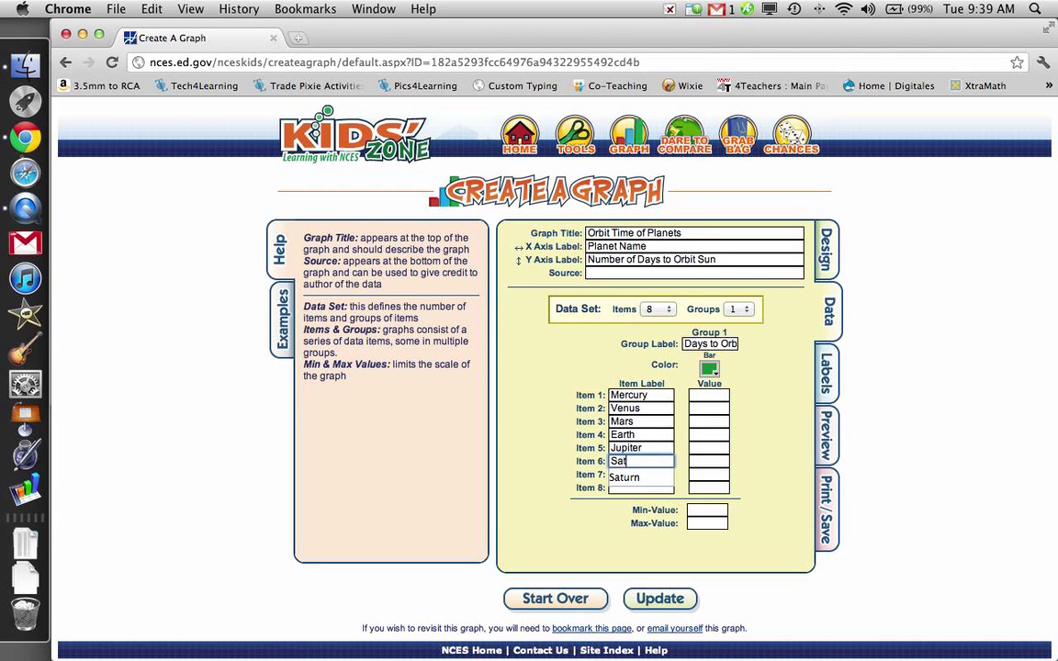
pyautogui.write('urn')
pyautogui.press('Tab')
pyautogui.press('Tab')
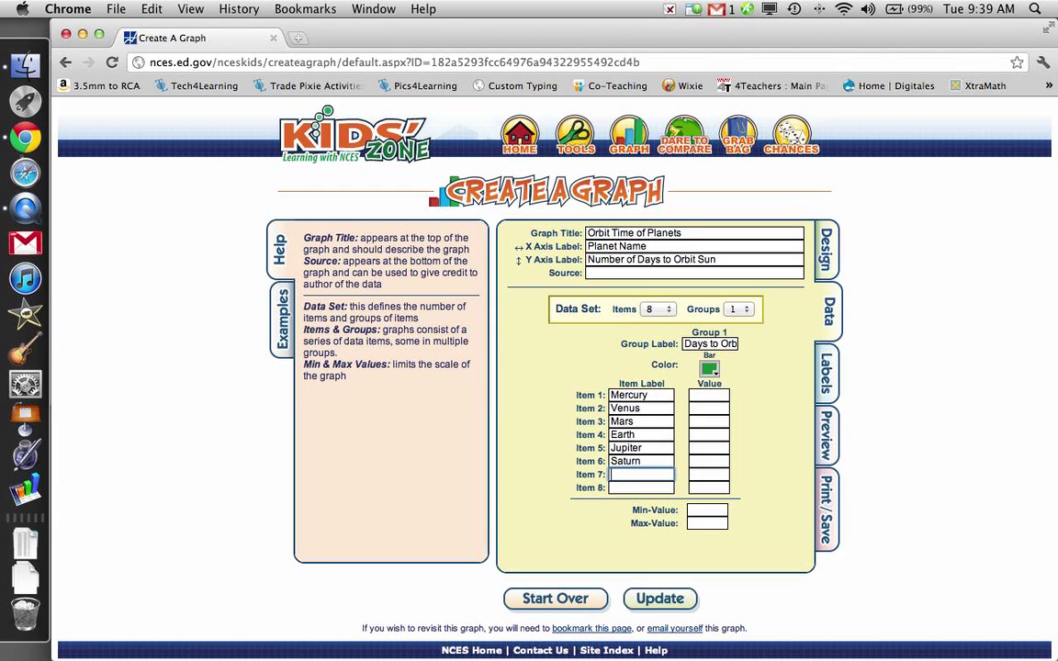
pyautogui.write('Uranus')
pyautogui.press('Tab')
pyautogui.press('Tab')
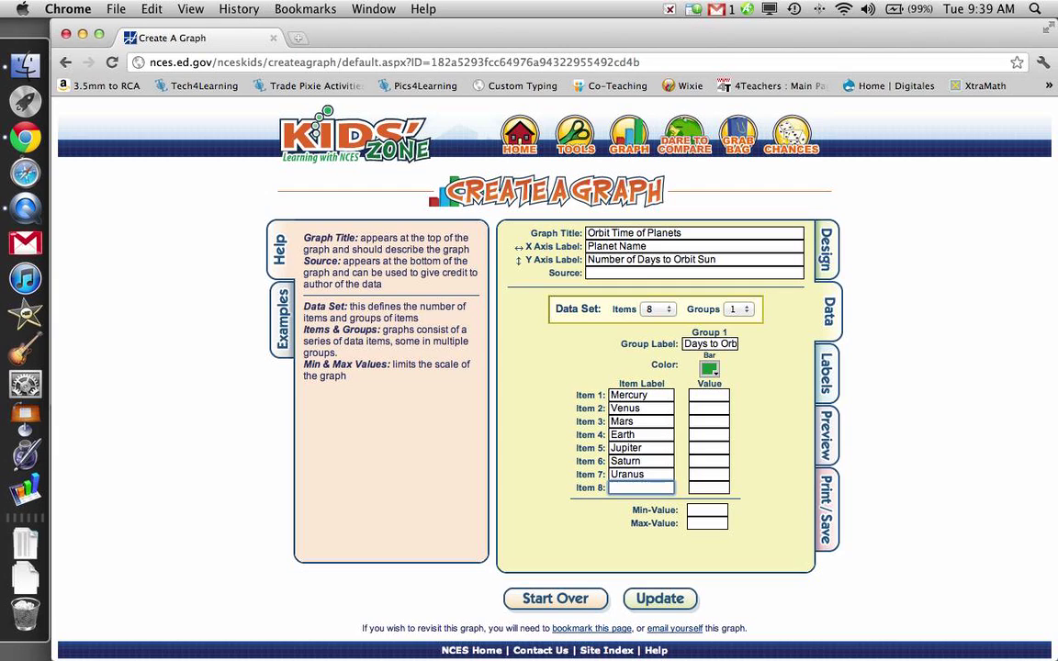
pyautogui.write('Nep')
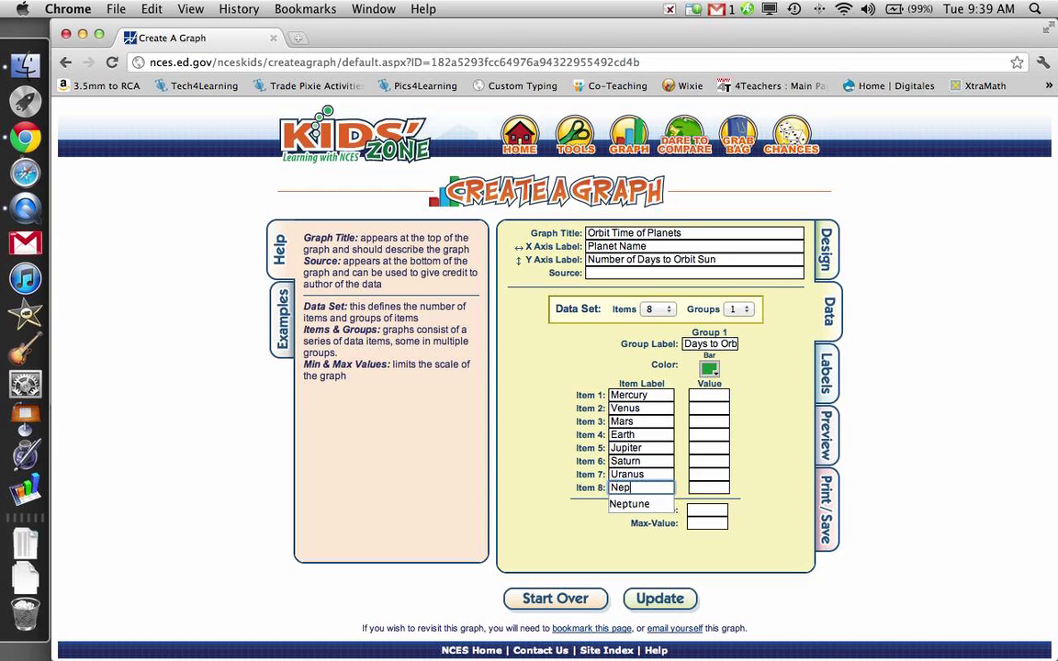
pyautogui.write('tune')
pyautogui.press('Tab')
pyautogui.press('Tab')
# Bring the earlier red orbit-time bar graph forward for reference, then return to the form.
pyautogui.moveTo(336, 35); pyautogui.dragTo(571, 8)
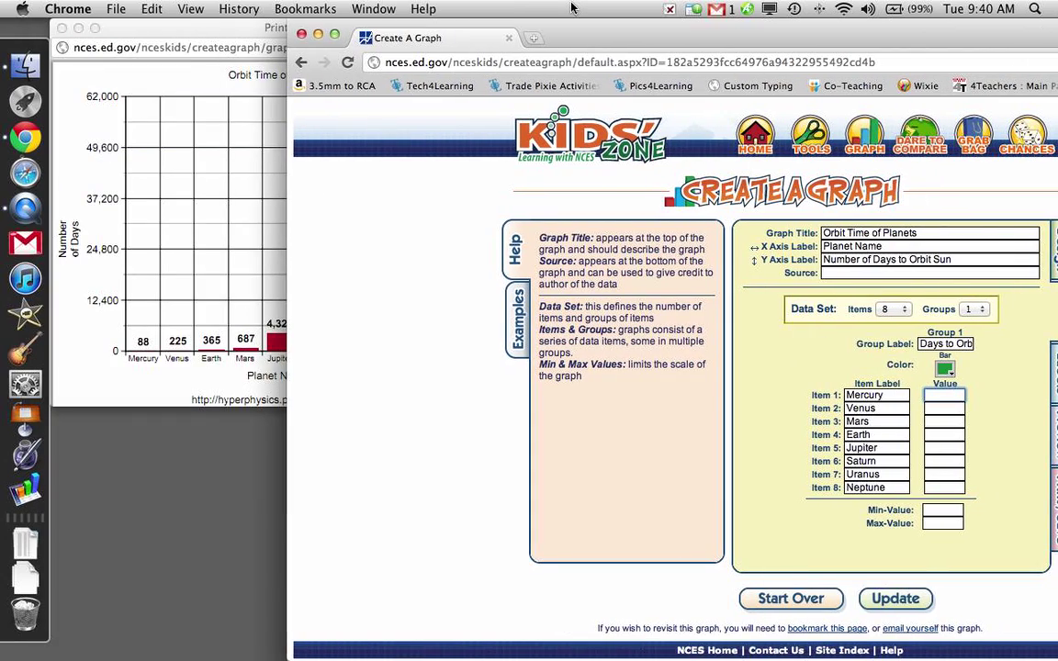
pyautogui.click(228, 29)
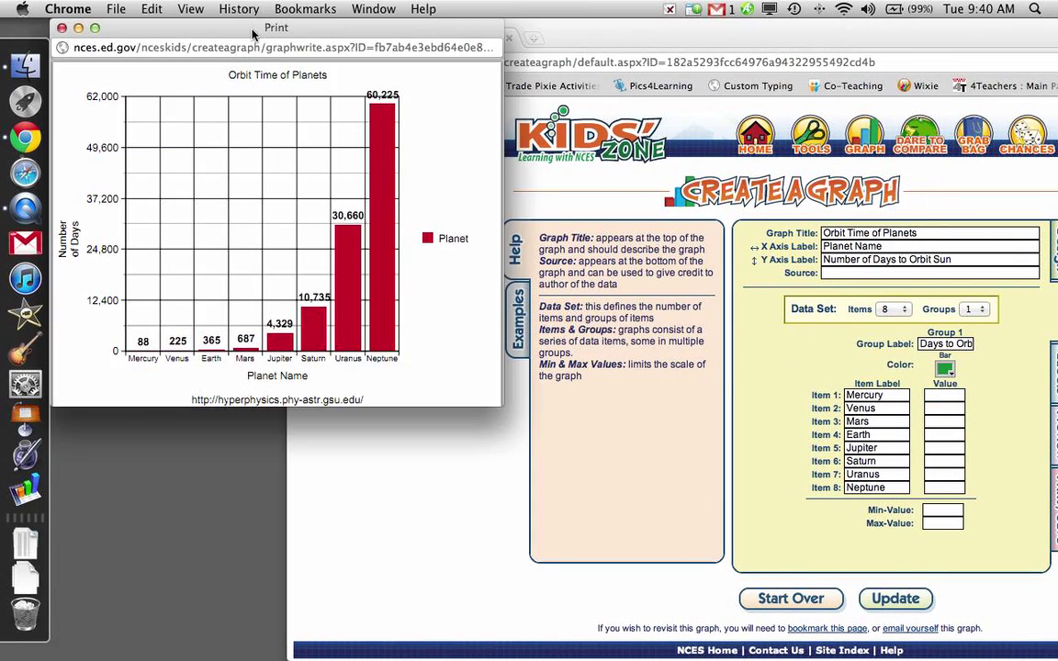
pyautogui.moveTo(590, 35)
pyautogui.mouseDown()
pyautogui.moveTo(481, 27)
pyautogui.moveTo(610, 20)
pyautogui.moveTo(587, 20)
pyautogui.mouseUp()
# Enter 88 days for Mercury and 225 for Venus.
pyautogui.write('88')
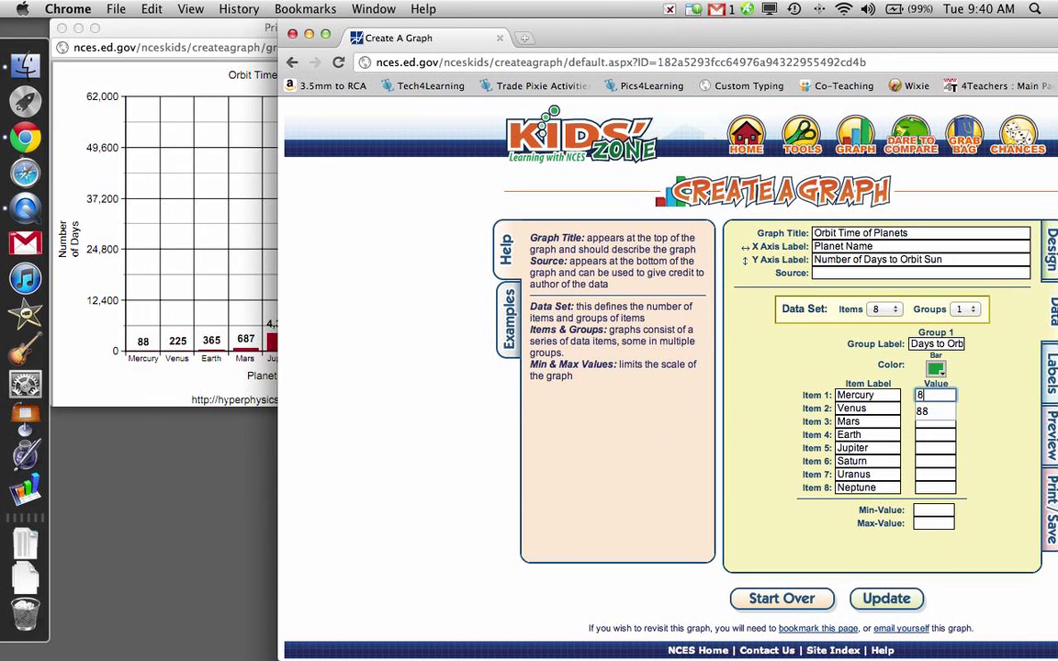
pyautogui.click(923, 407)
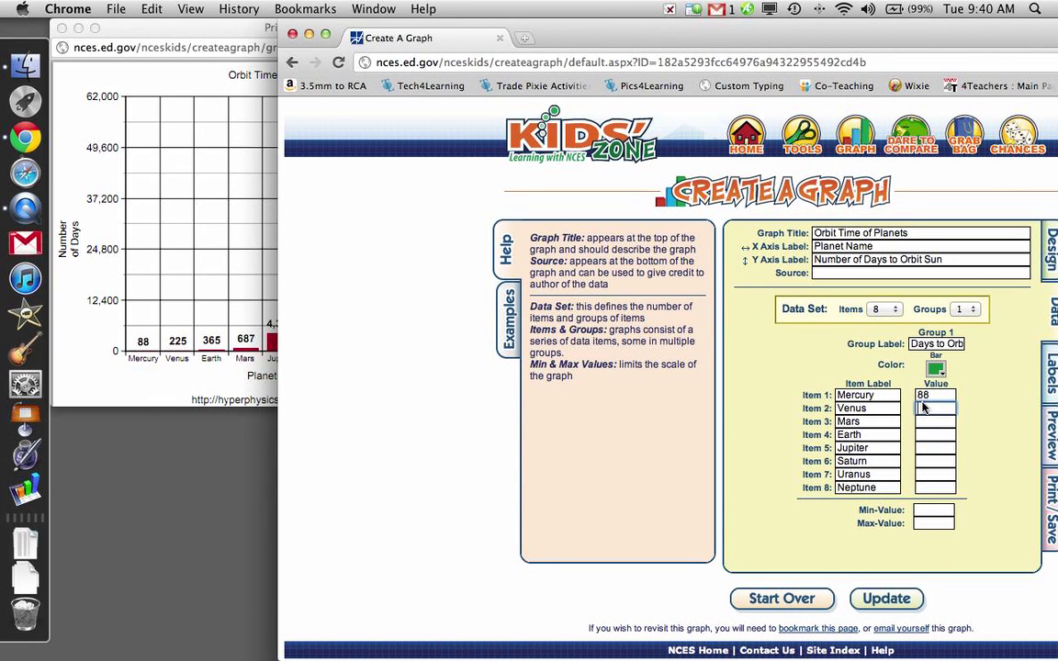
pyautogui.write('225')
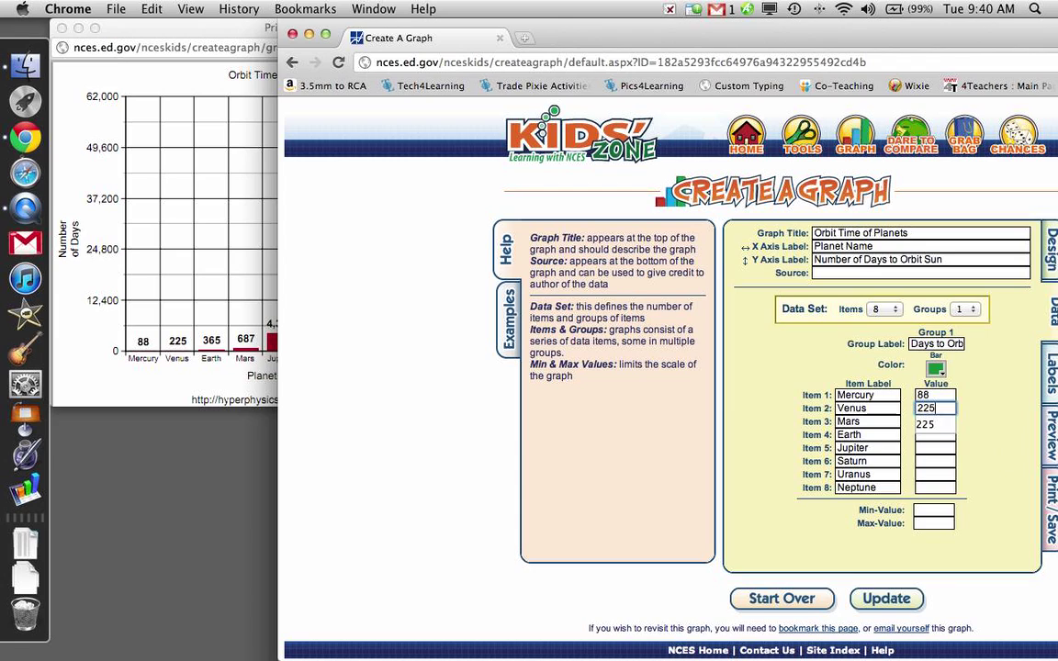
pyautogui.press('Tab')
pyautogui.press('Tab')
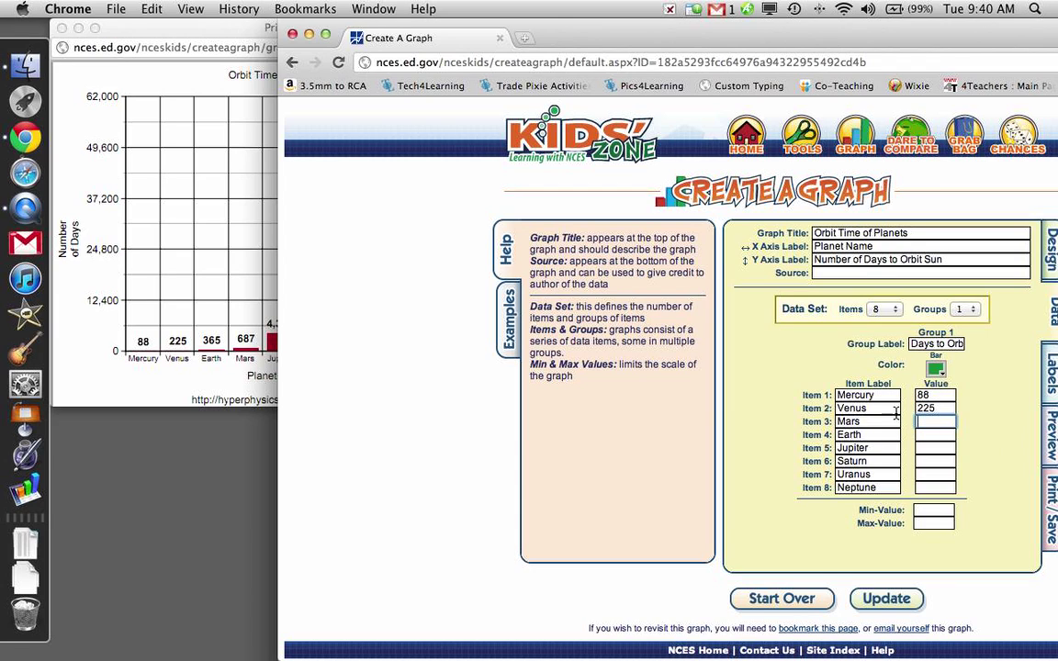
# Reorder the Item 3 and 4 labels so Earth comes before Mars.
pyautogui.hotkey('shift', 'Tab')
pyautogui.write('E')
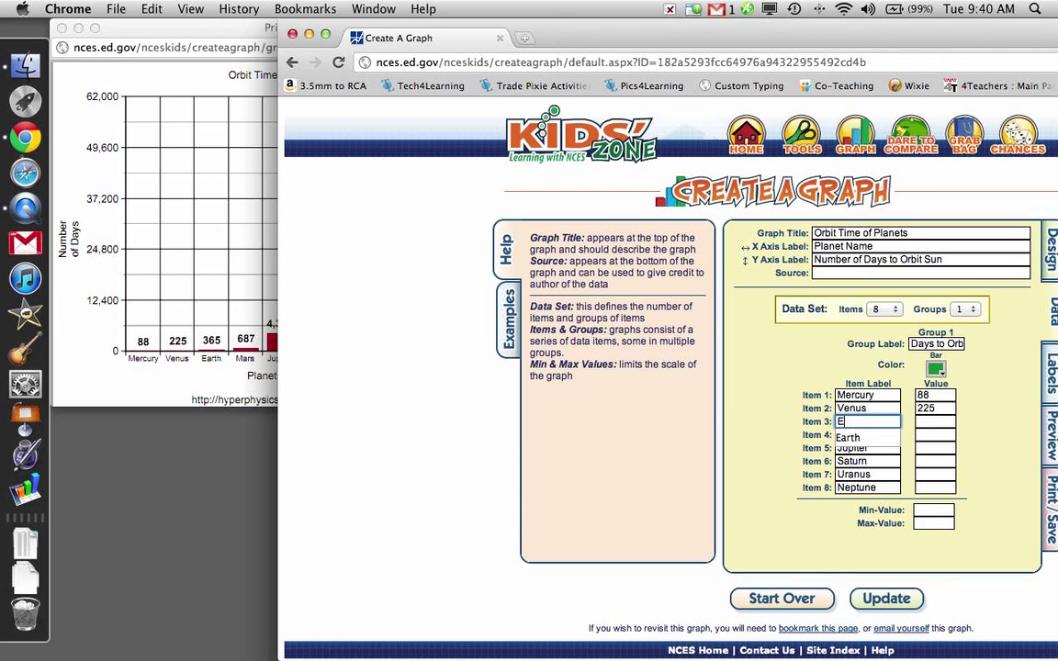
pyautogui.write('arth')
pyautogui.press('Tab')
pyautogui.write('Ma')
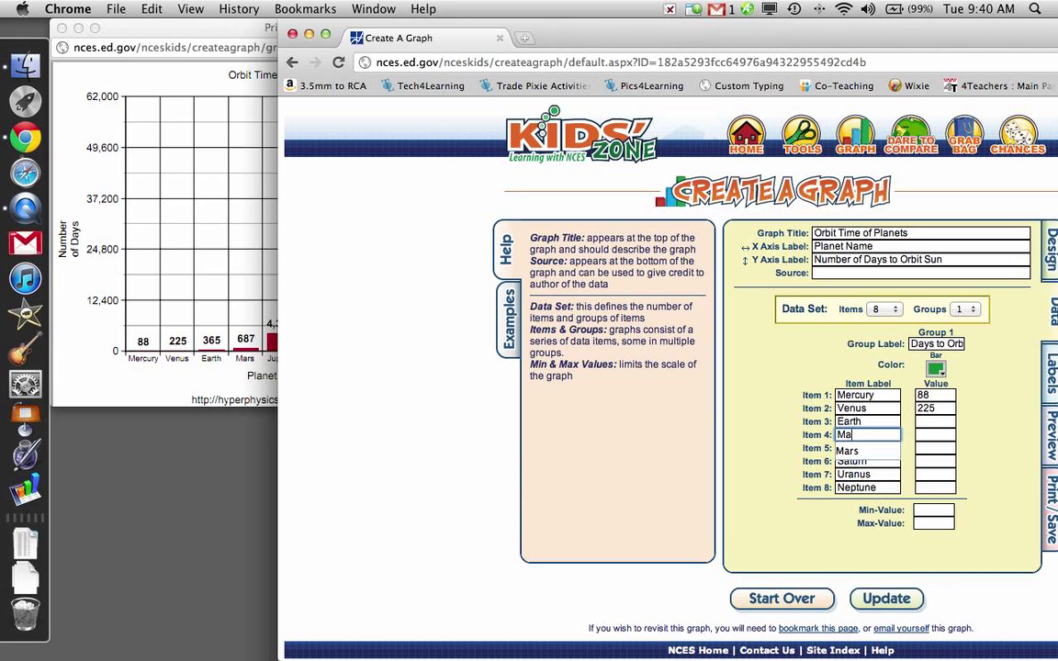
pyautogui.write('rs')
# Enter 365 days for Earth and 687 for Mars.
pyautogui.click(934, 421)
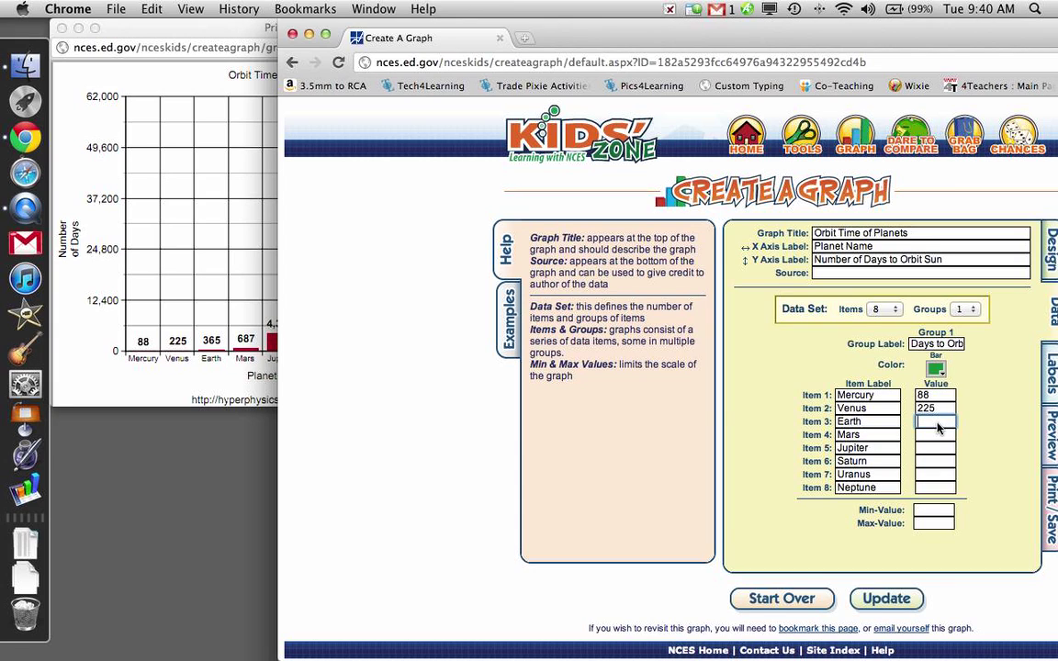
pyautogui.write('365')
pyautogui.press('Return')
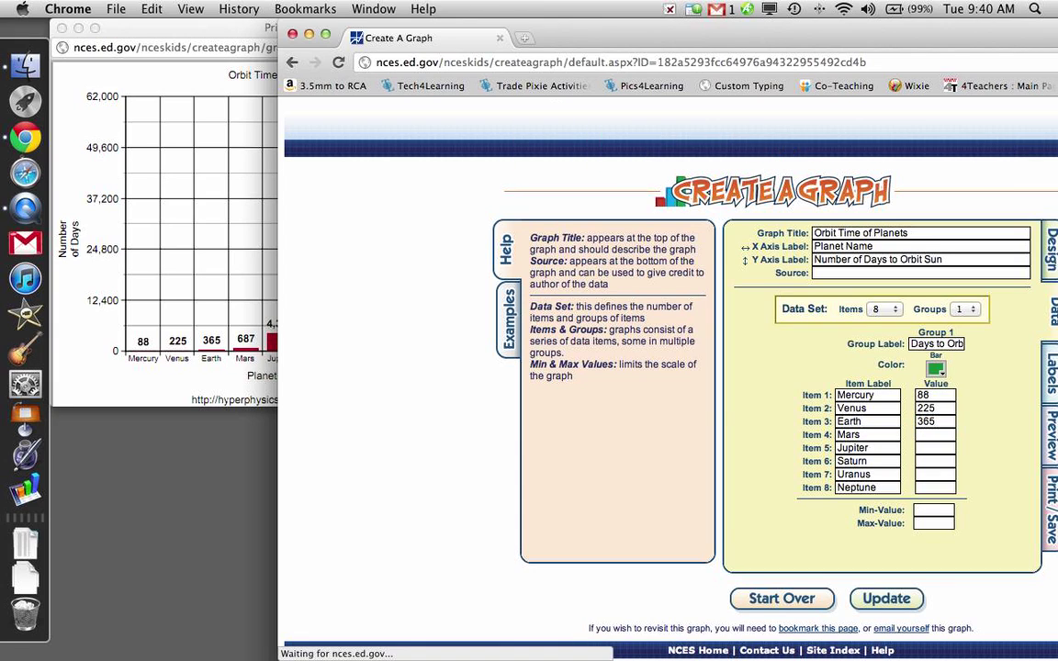
pyautogui.click(943, 431)
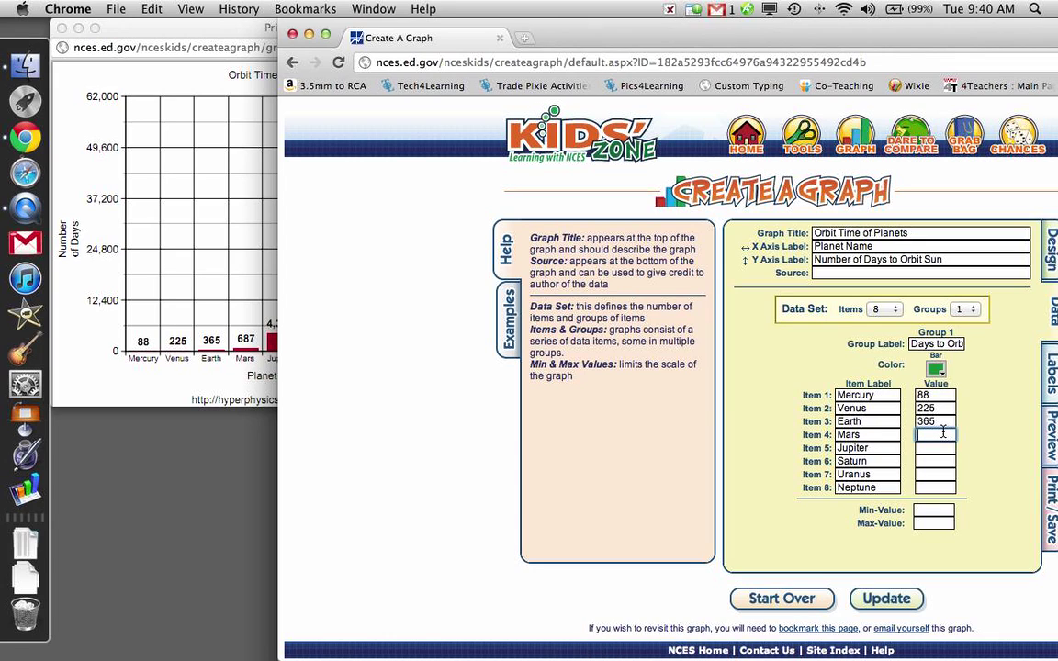
pyautogui.write('687')
pyautogui.press('Tab')
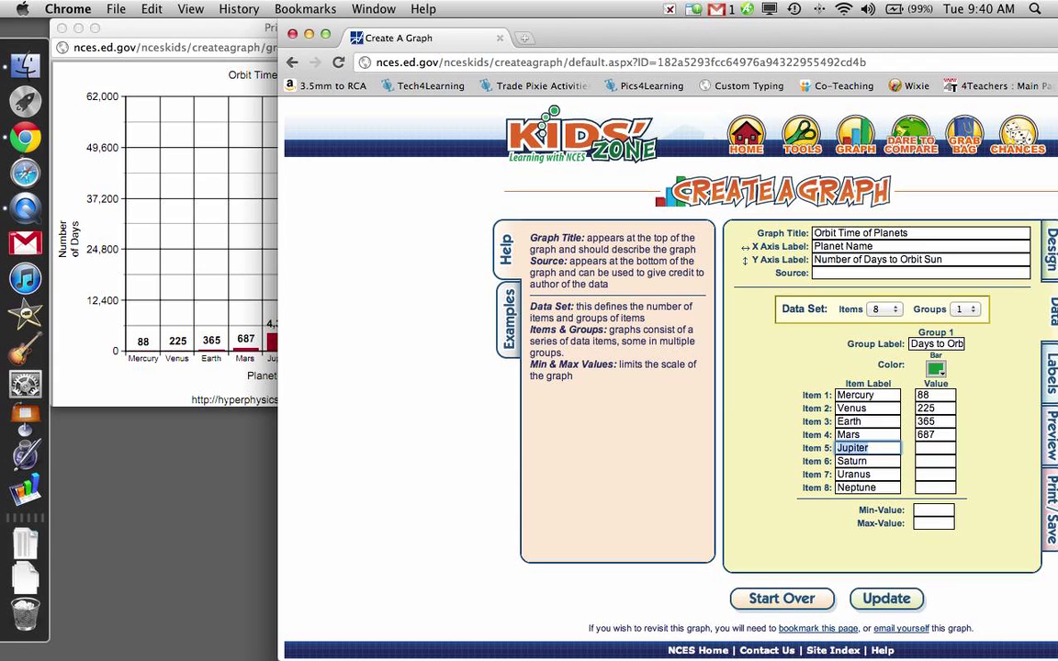
# Enter 4329 for Jupiter and 10735 for Saturn after checking the reference graph.
pyautogui.click(235, 36)
pyautogui.click(557, 39)
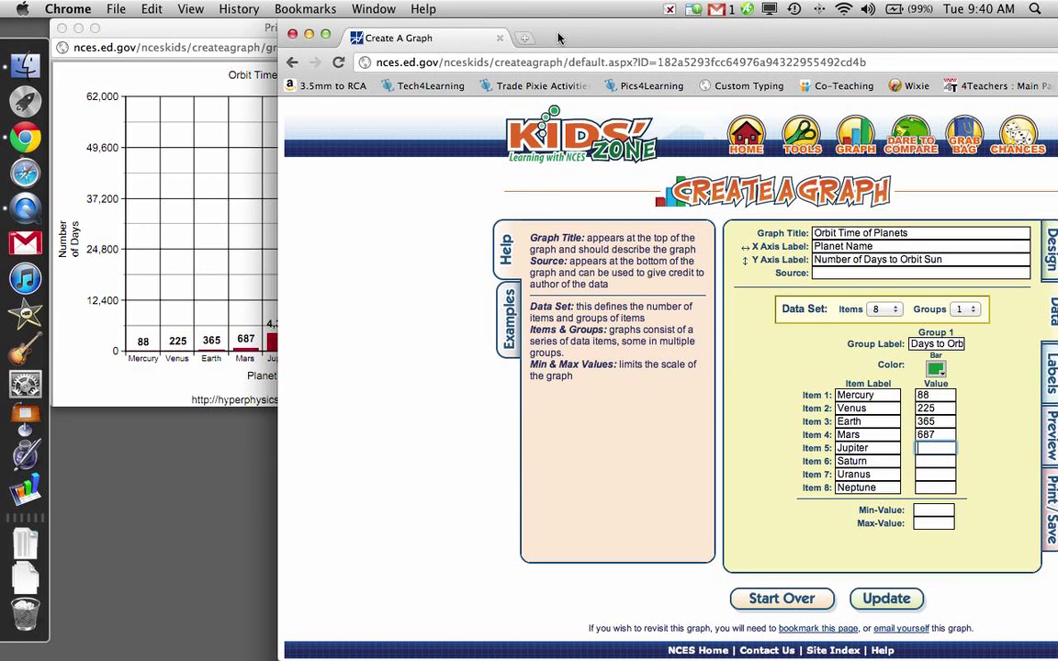
pyautogui.write('4329')
pyautogui.press('Tab')
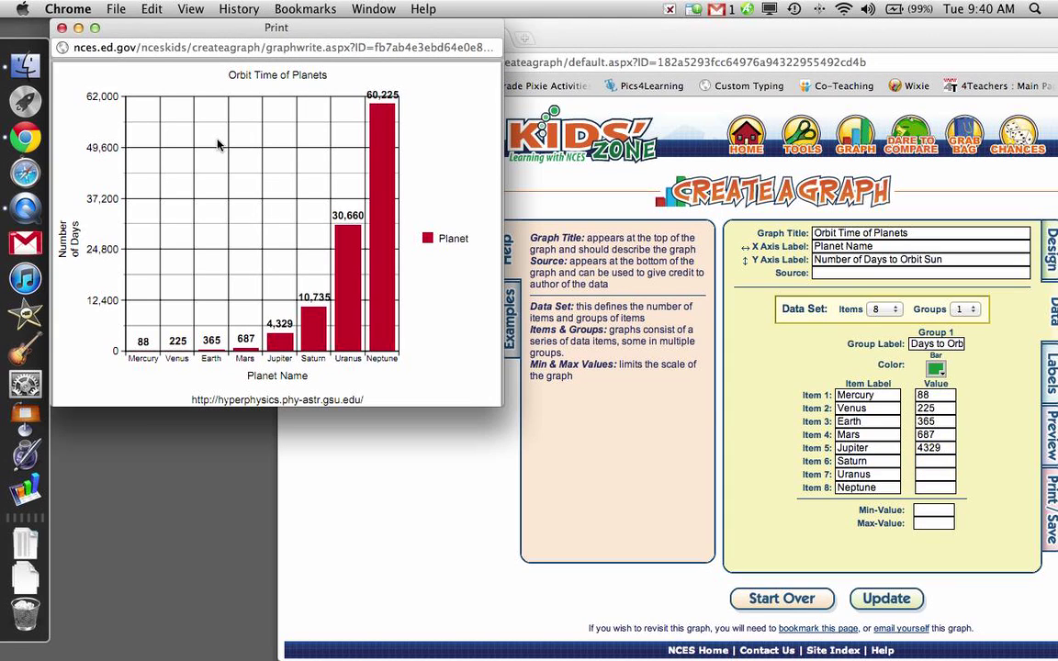
pyautogui.click(940, 464)
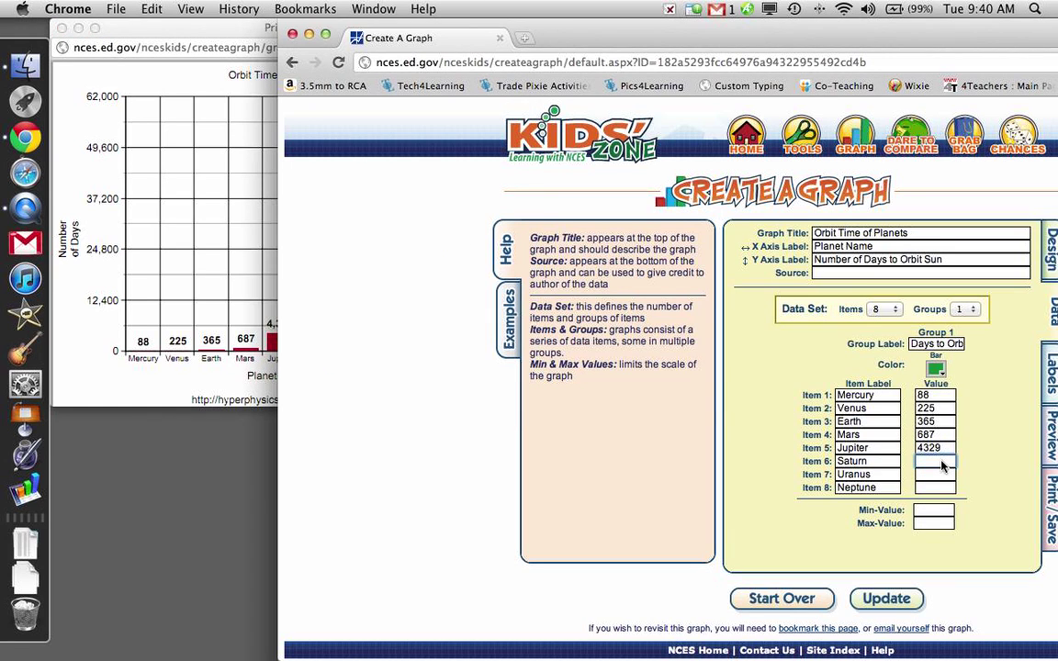
pyautogui.write('10')
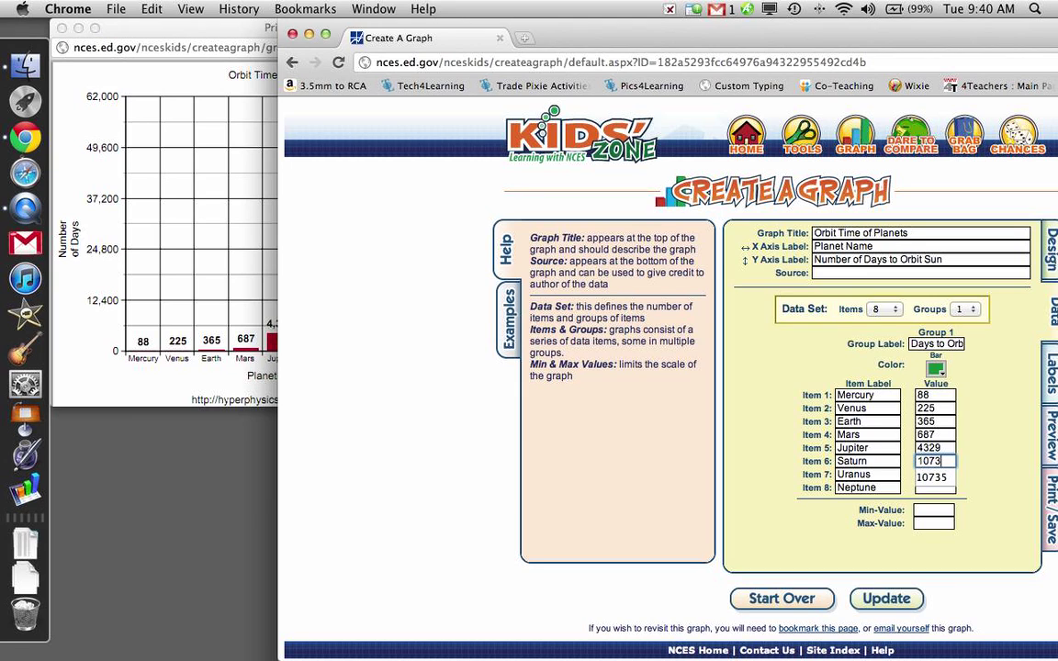
pyautogui.write('73')
pyautogui.press('Down')
pyautogui.press('Tab')
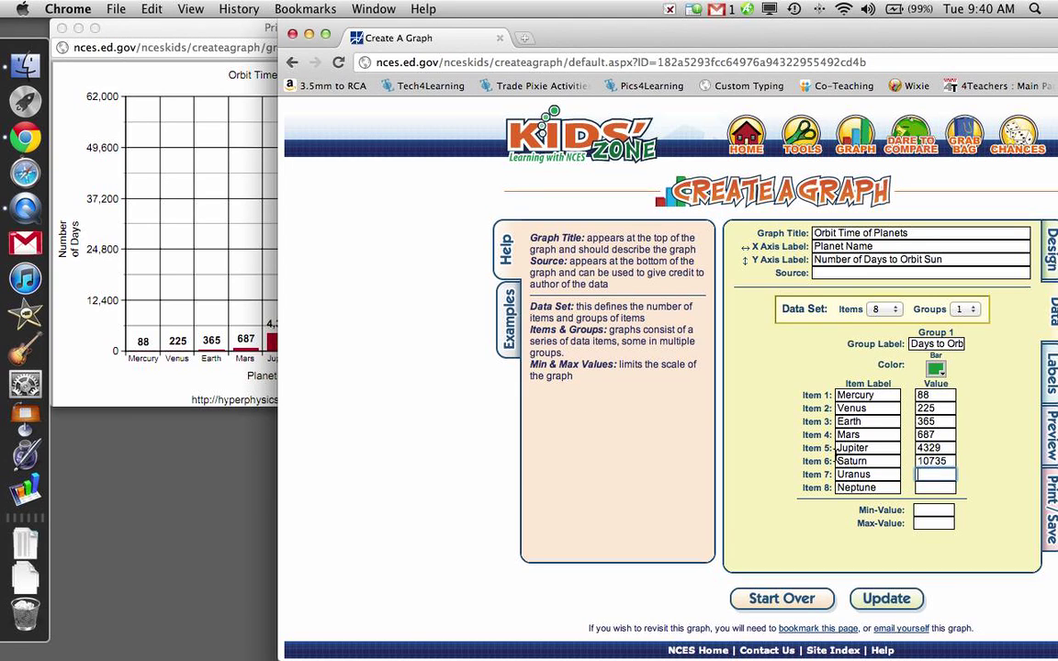
# Enter 30660 for Uranus, consulting the reference graph for the values.
pyautogui.click(200, 277)
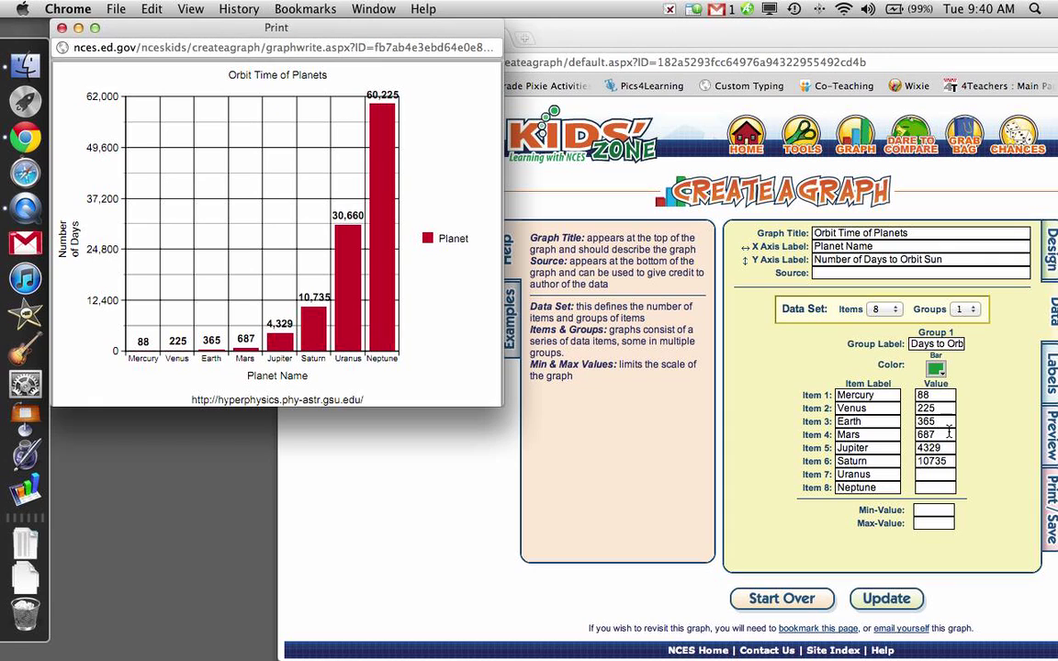
pyautogui.click(833, 427)
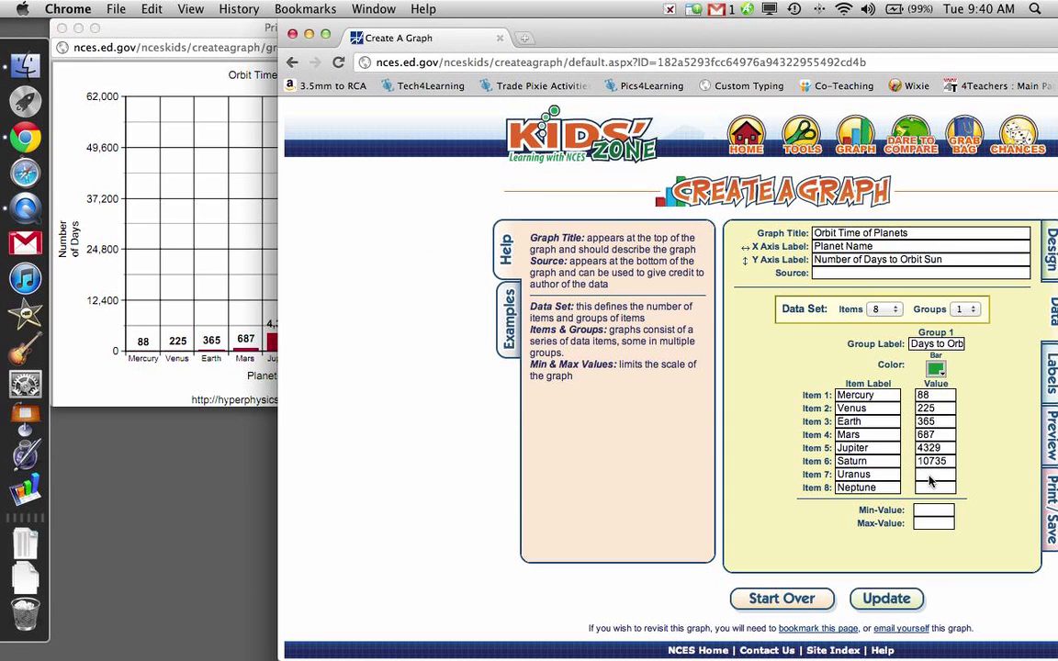
pyautogui.click(227, 314)
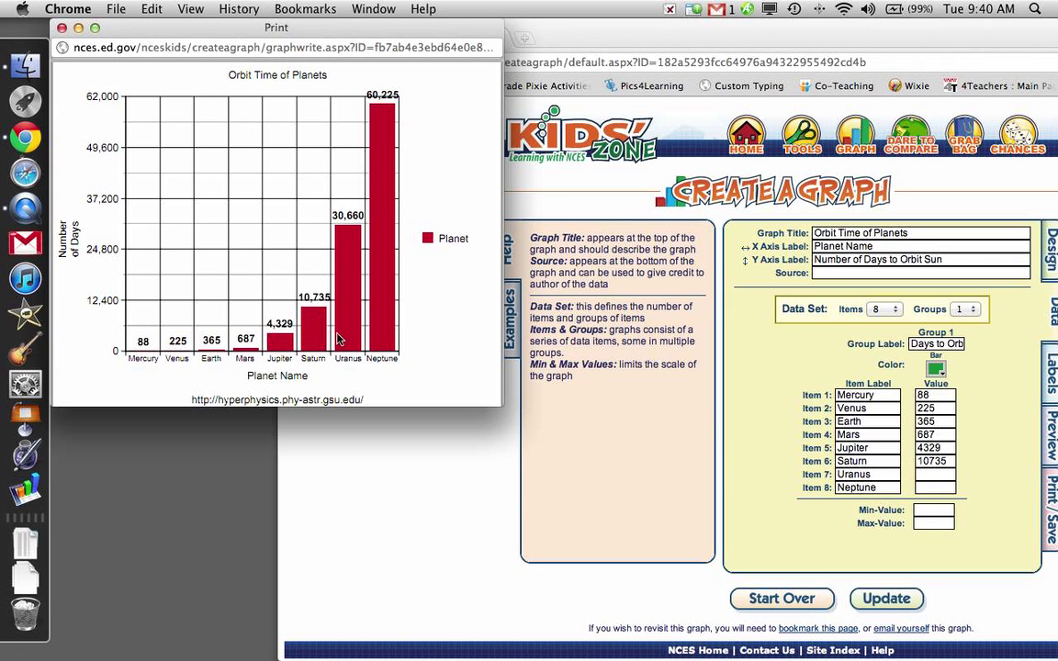
pyautogui.click(927, 475)
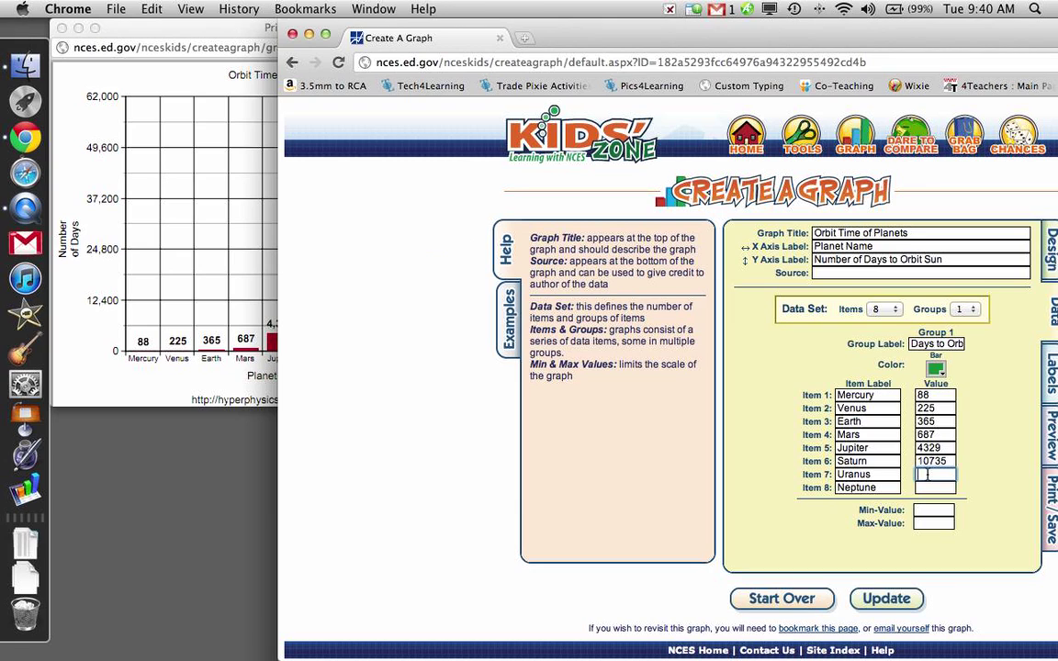
pyautogui.write('30660')
pyautogui.click(120, 220)
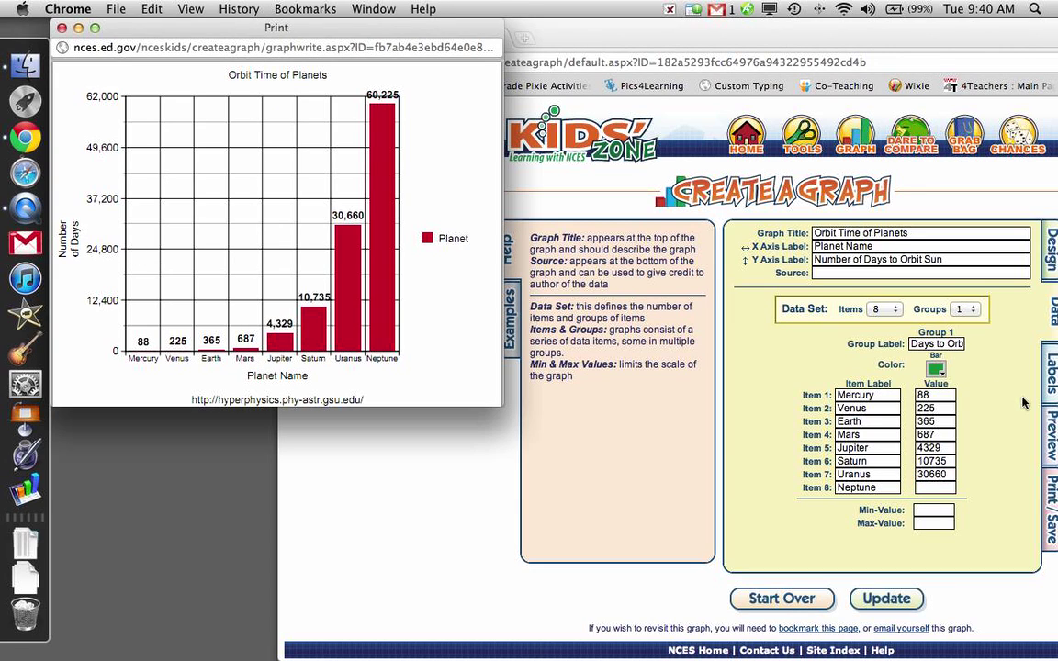
pyautogui.click(849, 448)
pyautogui.click(934, 487)
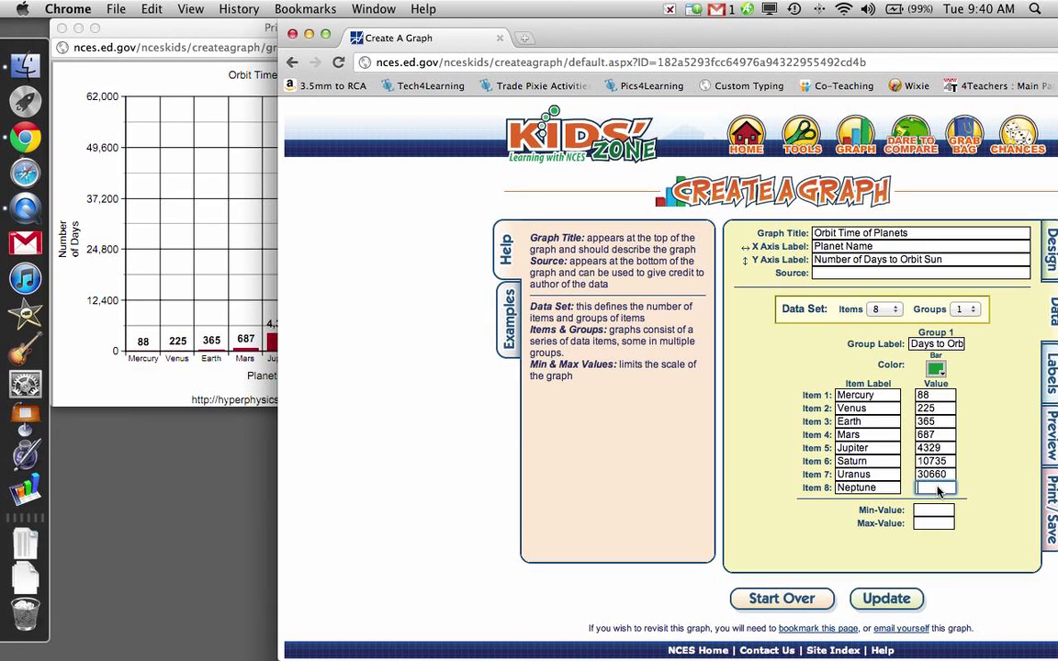
# Enter 60225 for Neptune, then set Min-Value 0 and Max-Value 61000.
pyautogui.write('60225')
pyautogui.click(1005, 466)
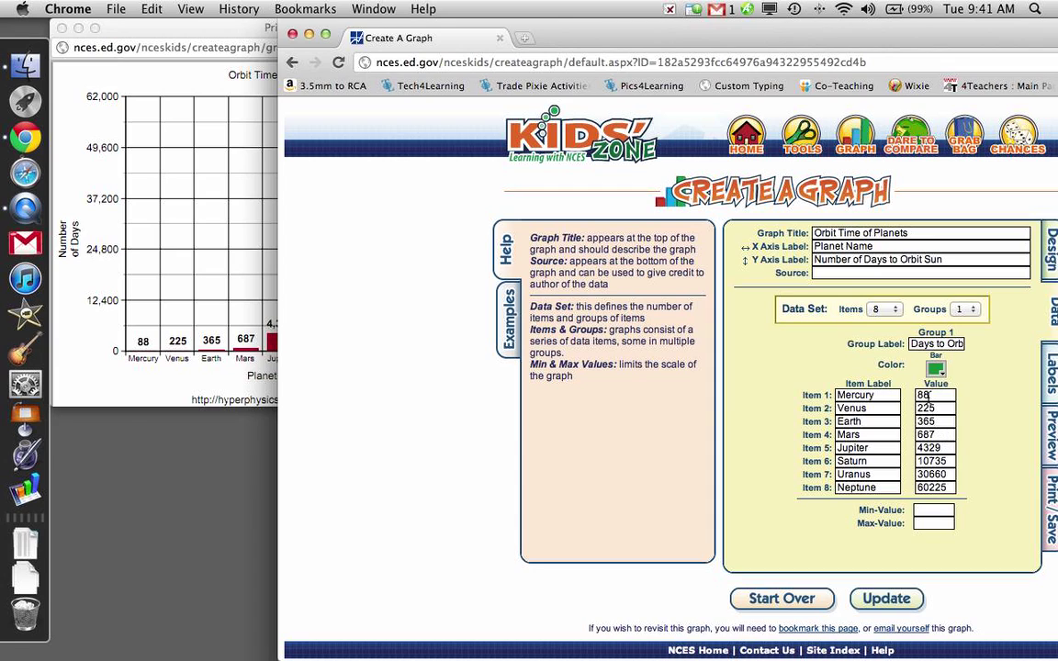
pyautogui.click(941, 512)
pyautogui.write('0')
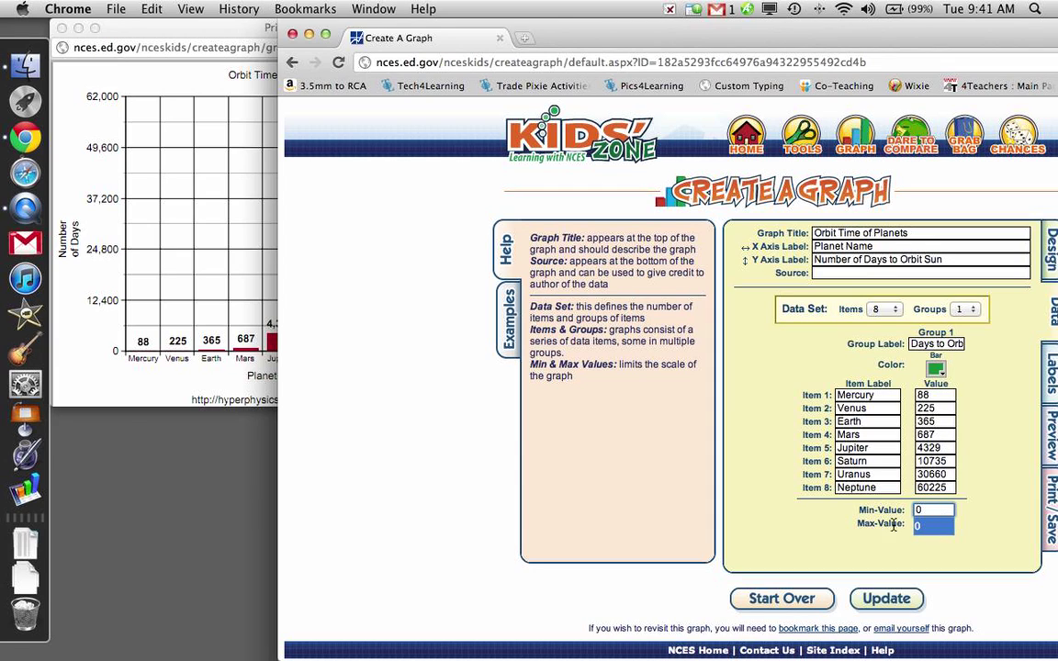
pyautogui.click(920, 525)
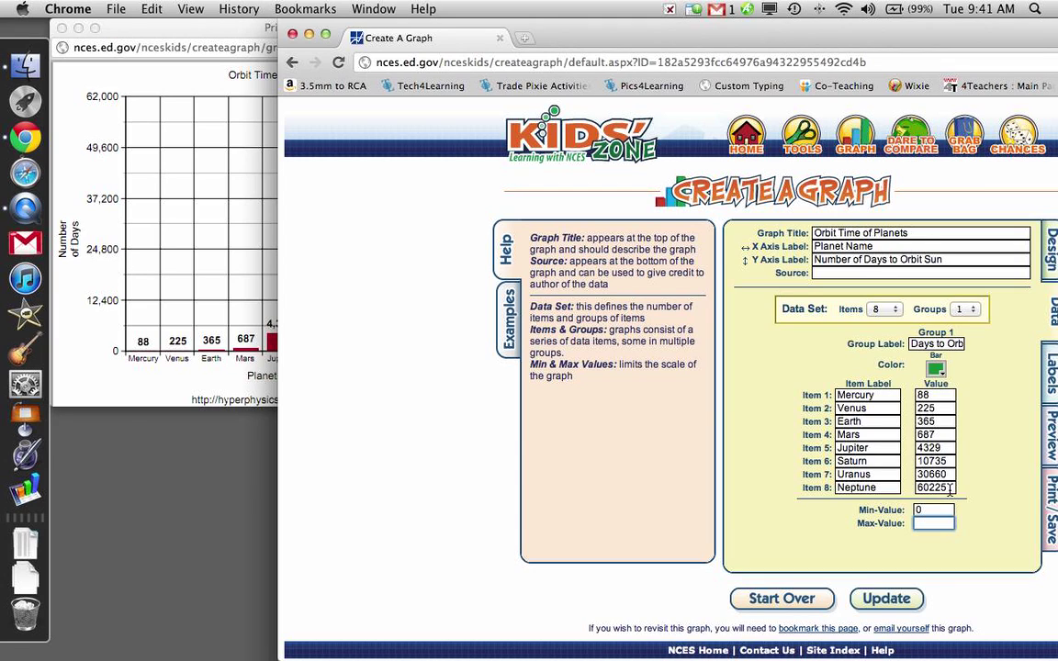
pyautogui.click(947, 488)
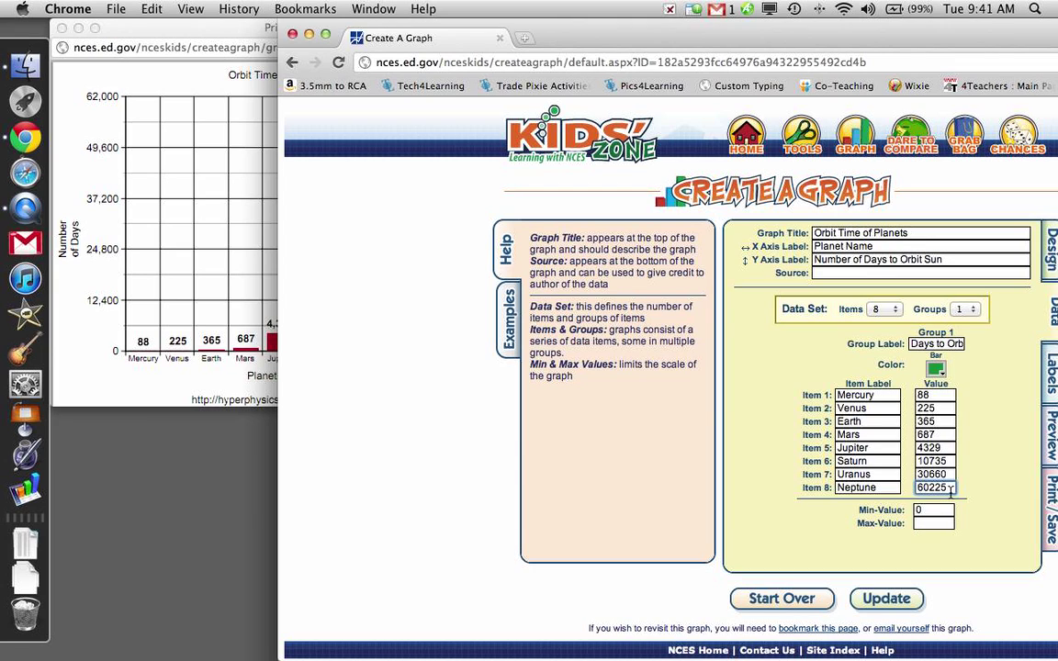
pyautogui.click(928, 522)
pyautogui.write('61000')
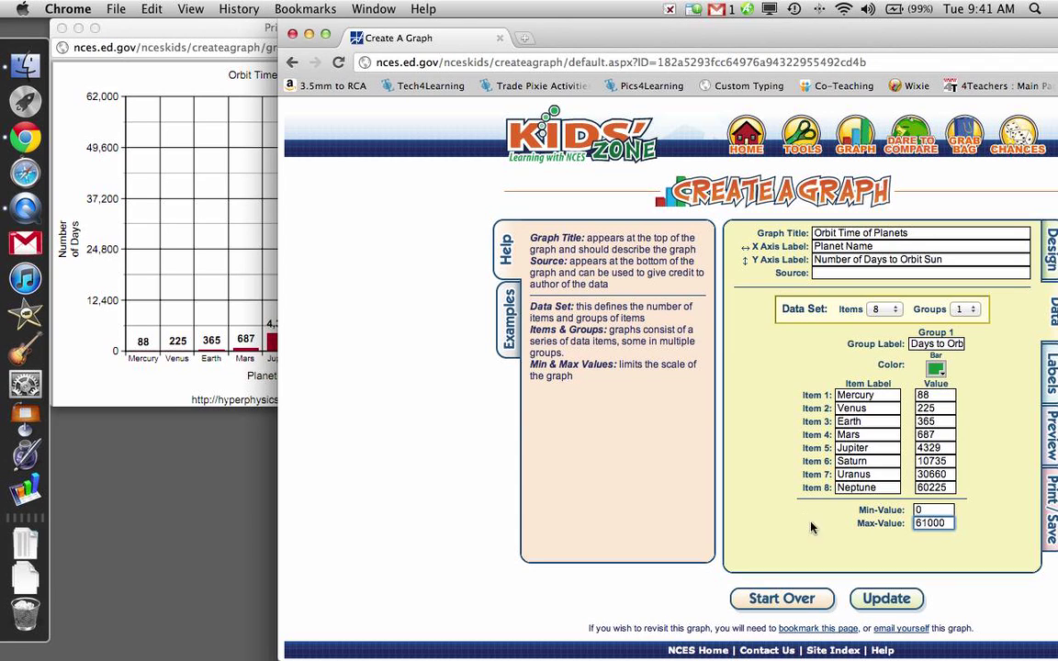
pyautogui.moveTo(820, 36); pyautogui.dragTo(594, 7)
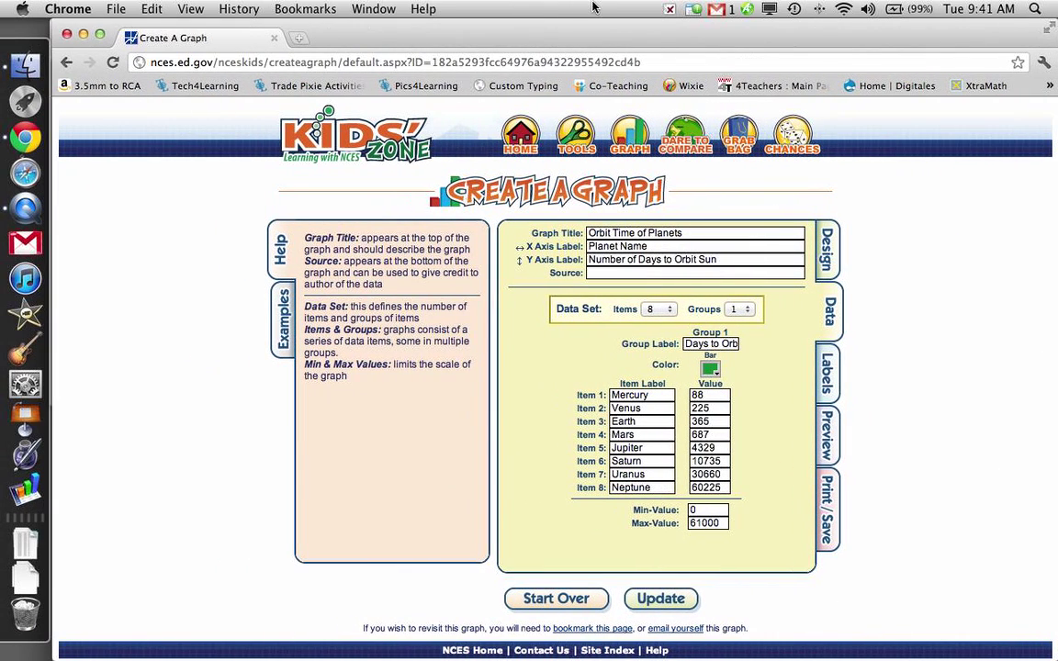
# Commit the 61000 maximum, then view the Labels settings and the green graph preview.
pyautogui.click(723, 523)
pyautogui.click(788, 446)
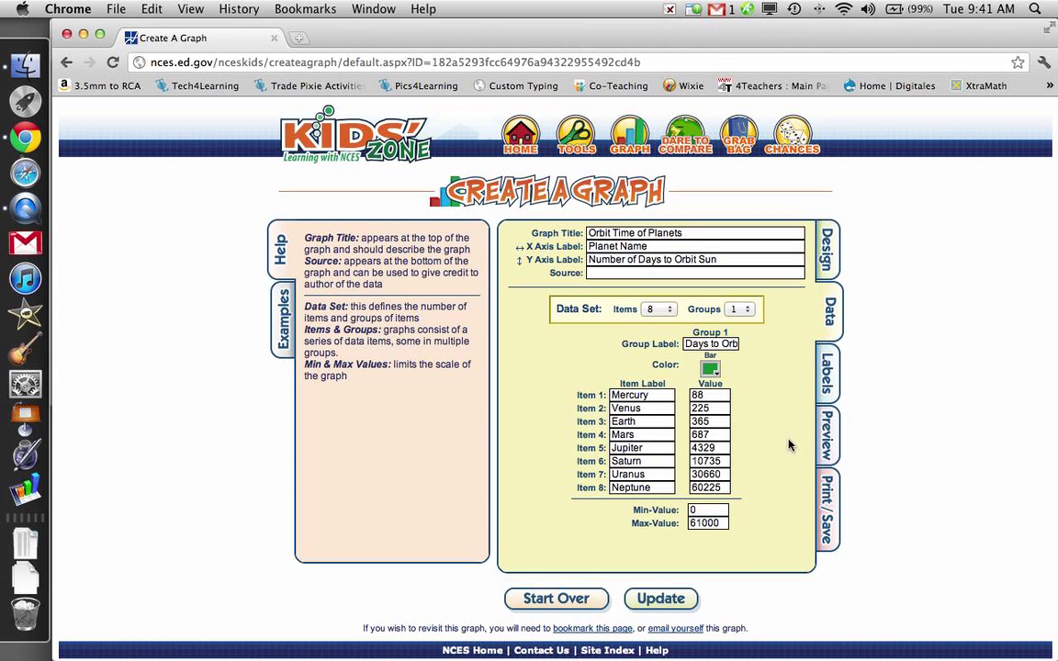
pyautogui.click(830, 387)
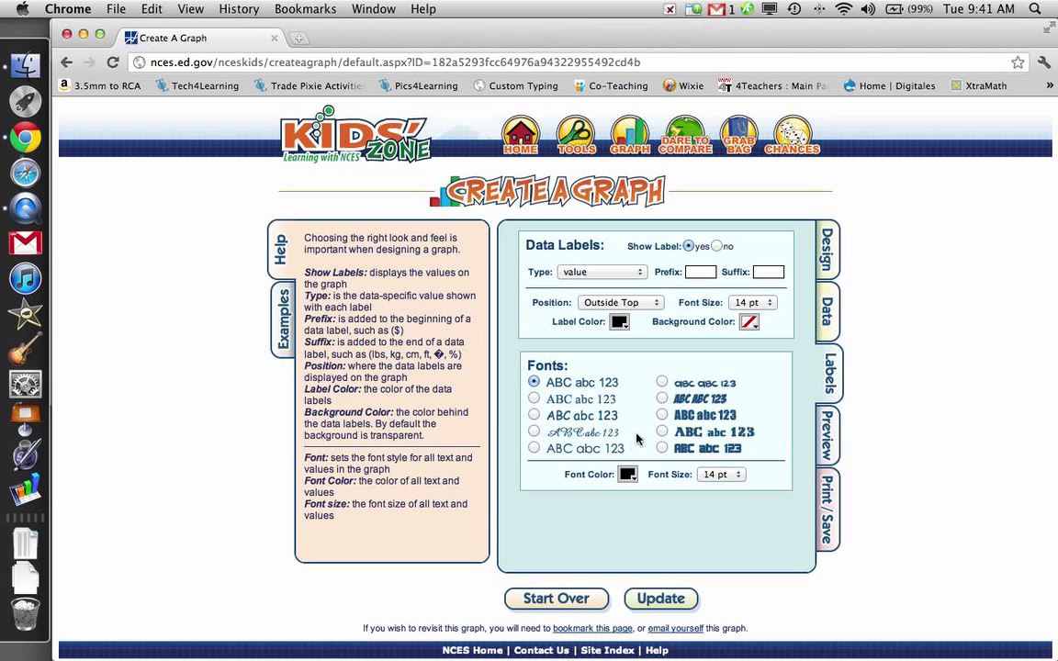
pyautogui.click(831, 432)
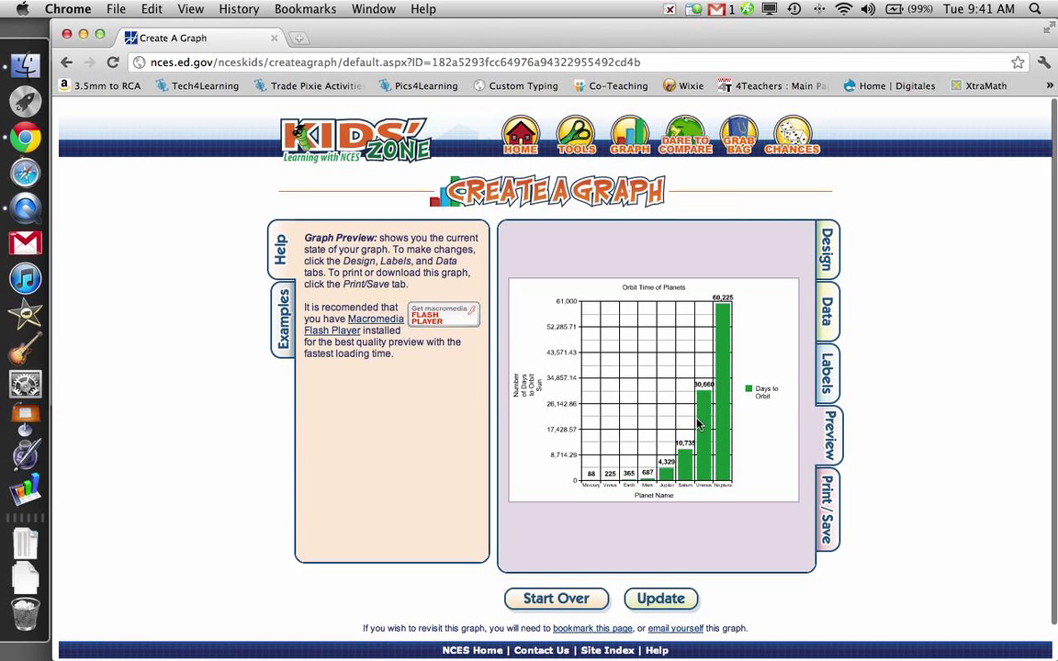
# Show the green Orbit Time of Planets graph in a printable view via Print/Save.
pyautogui.click(827, 520)
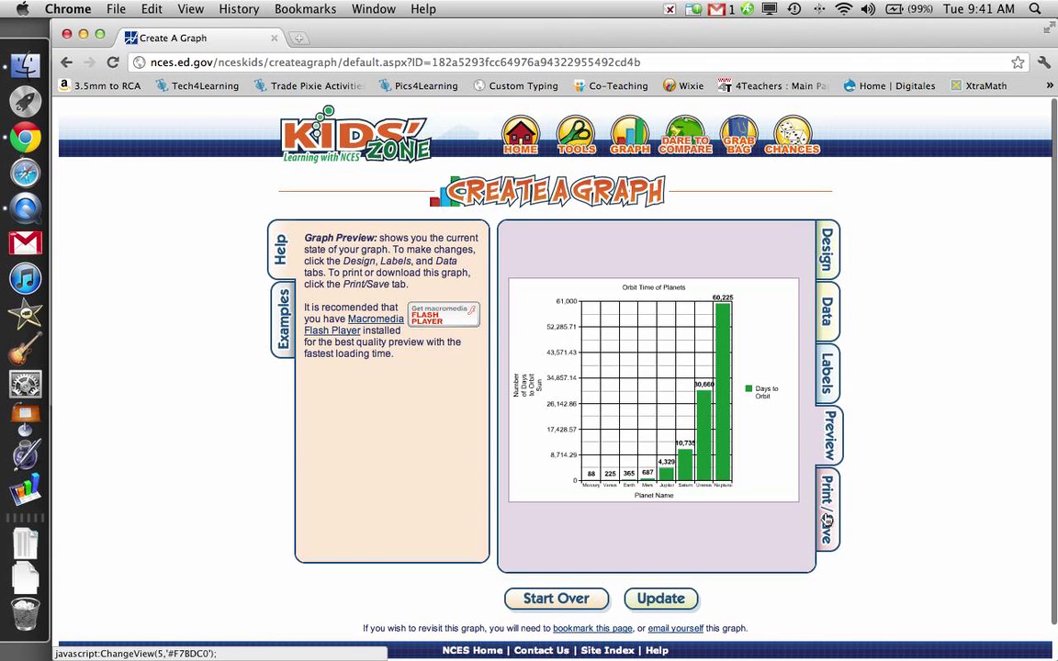
pyautogui.click(621, 367)
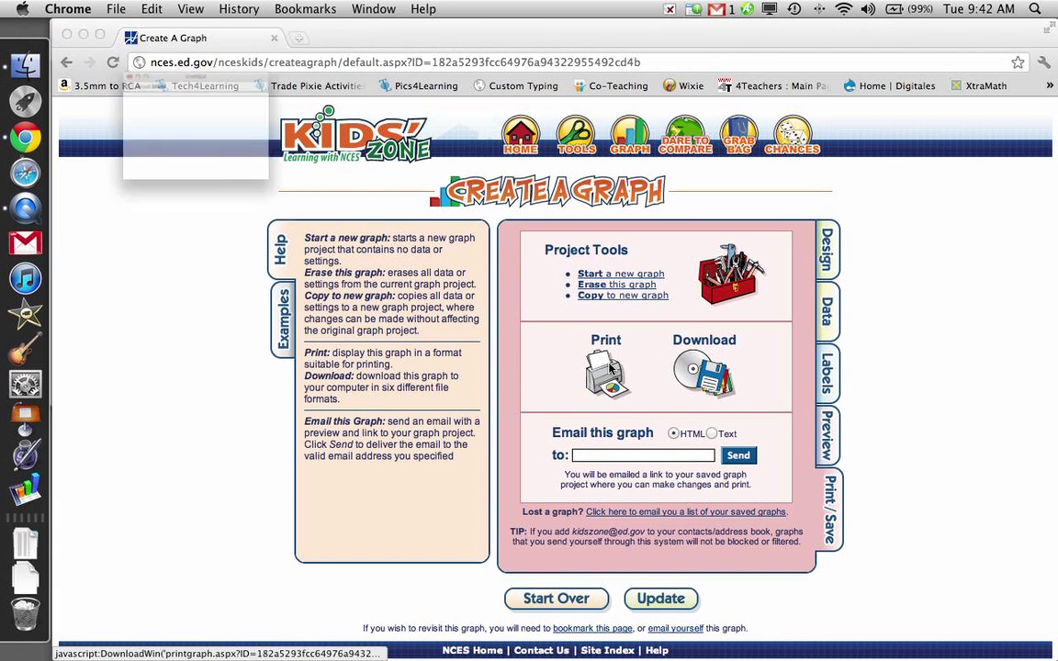
pyautogui.click(309, 169)
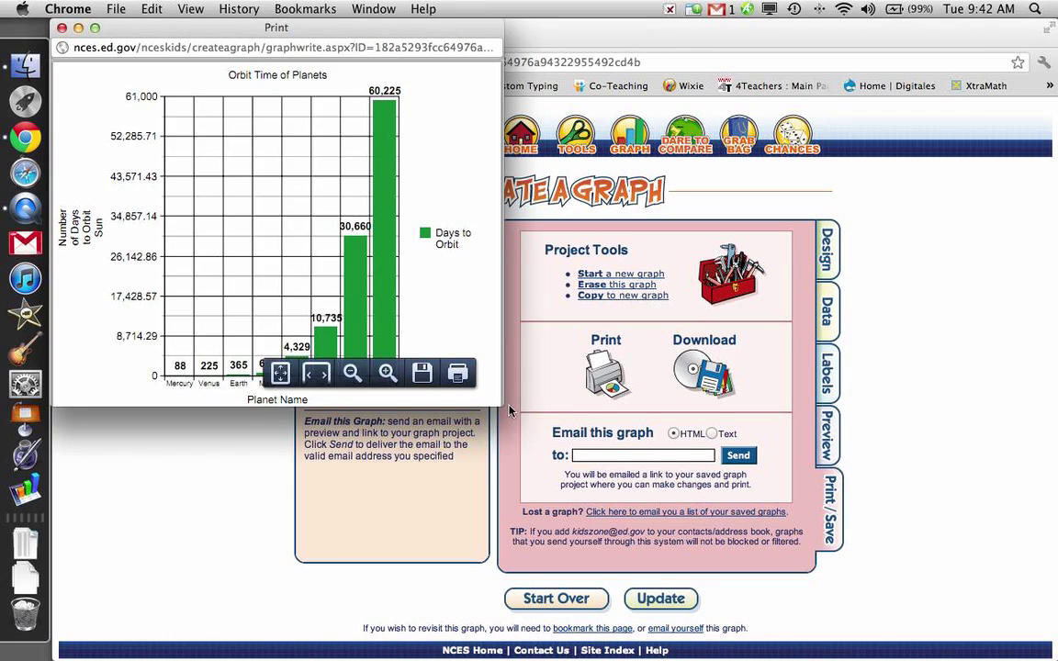
# Enlarge the print window, then highlight the 8,714.29 and 43,571.43 y-axis labels.
pyautogui.moveTo(499, 403); pyautogui.dragTo(783, 618)
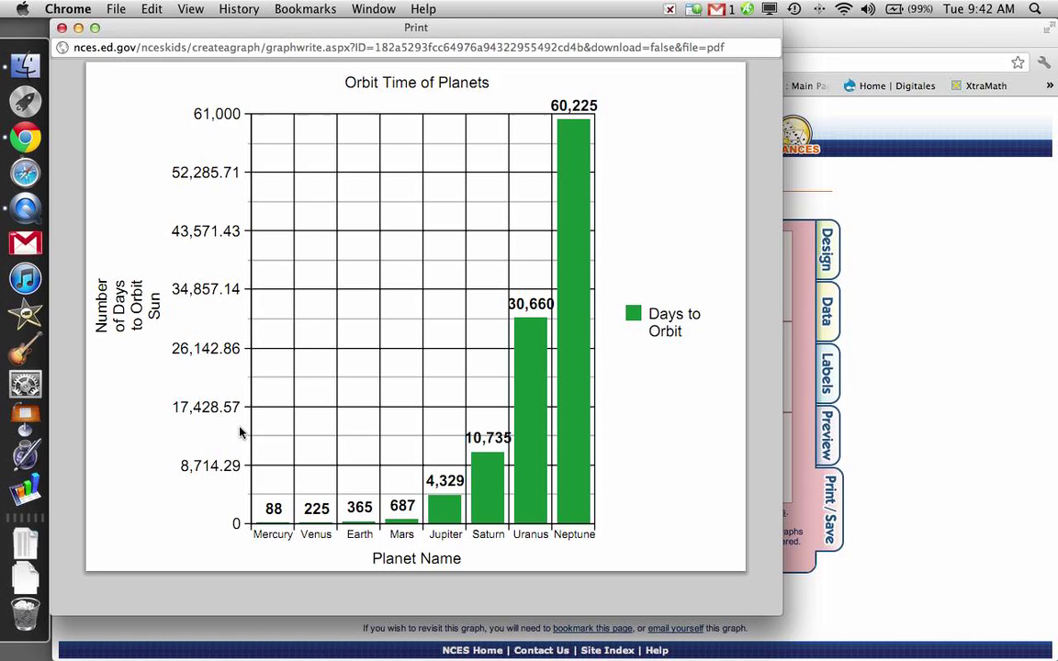
pyautogui.doubleClick(241, 466)
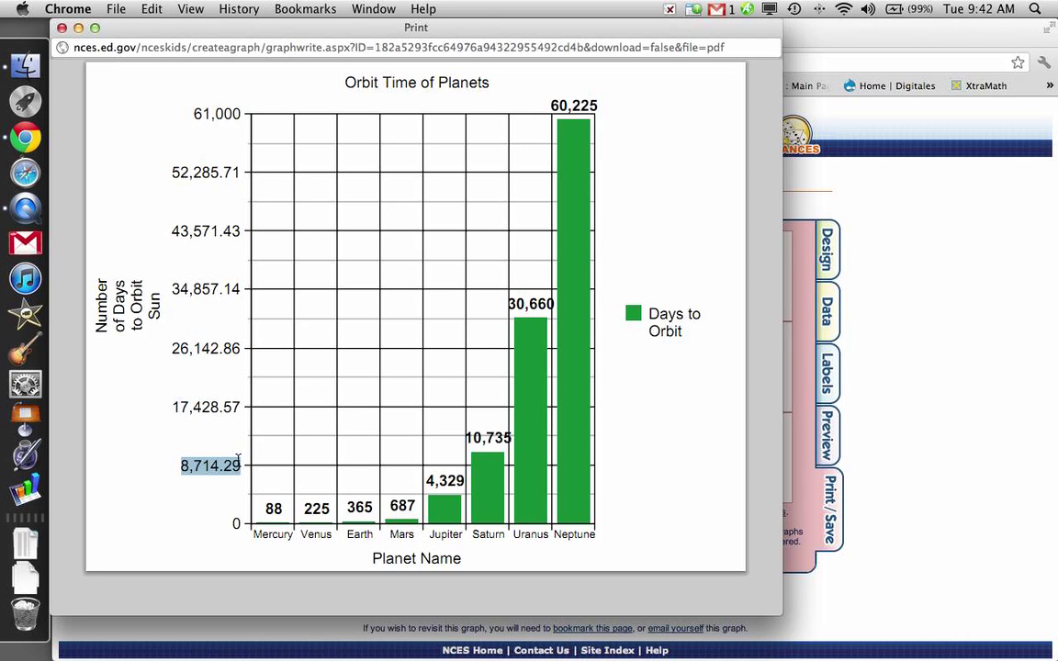
pyautogui.click(243, 406)
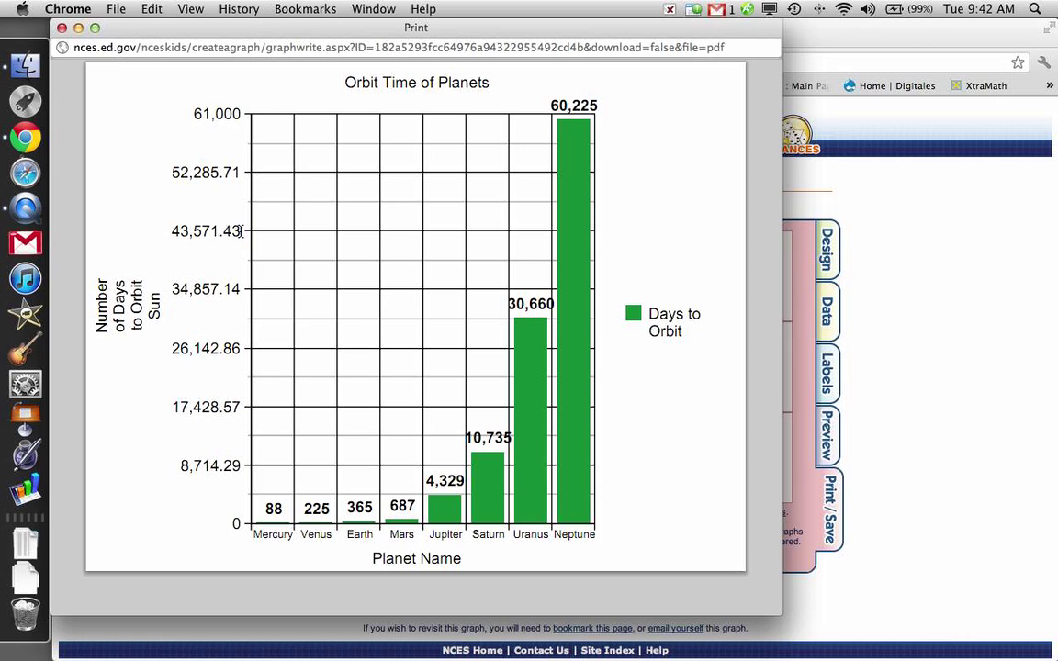
pyautogui.moveTo(237, 231); pyautogui.dragTo(175, 227)
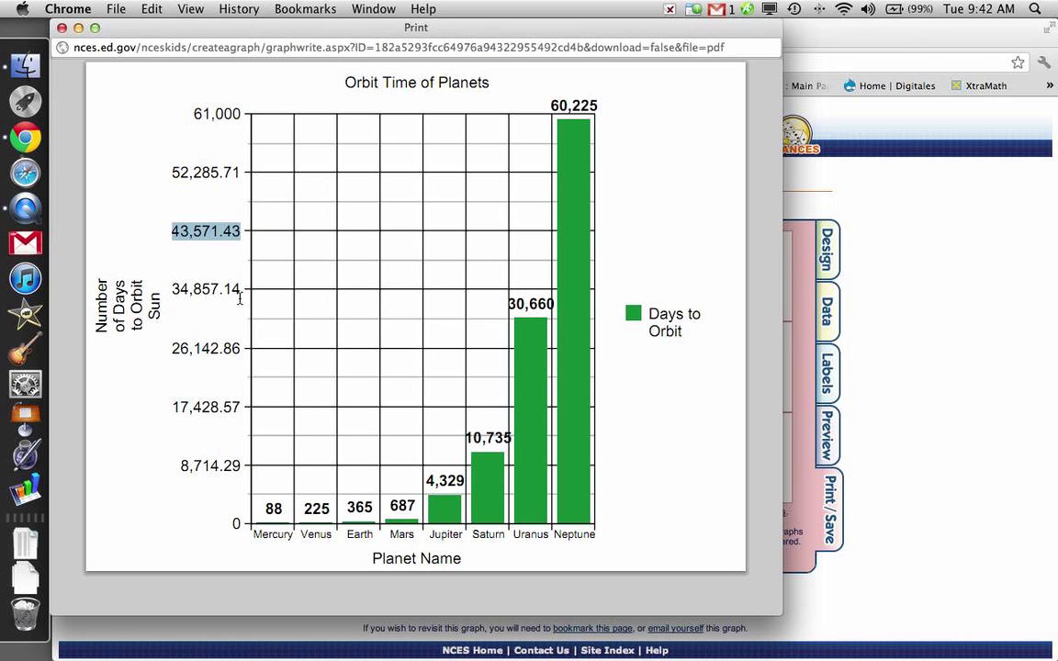